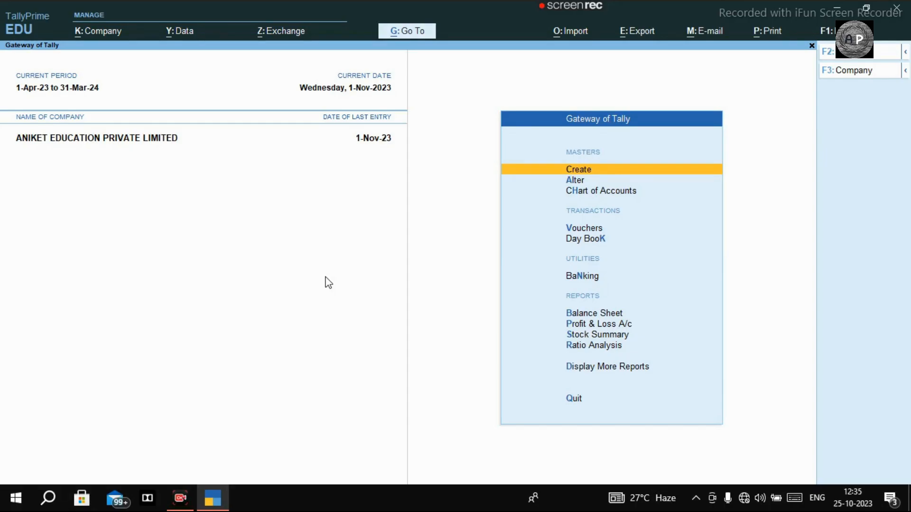
key(v)
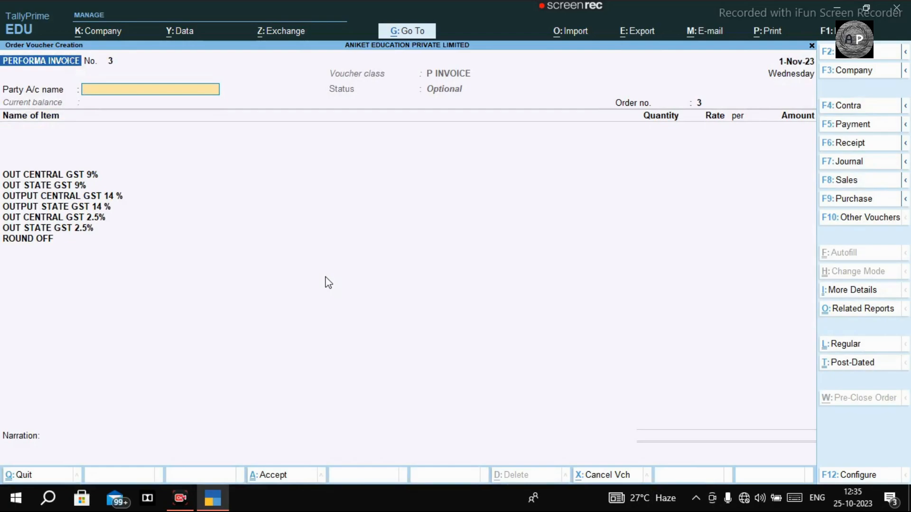
key(Escape)
key(Return)
key(Up)
key(Up)
key(Up)
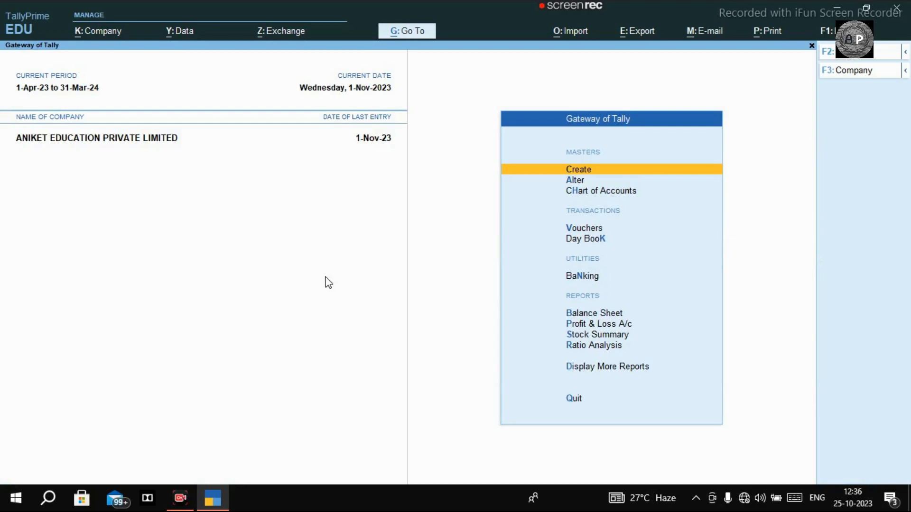
Open the PERFORMA INVOICE voucher type for alteration from the voucher type list.
key(Down)
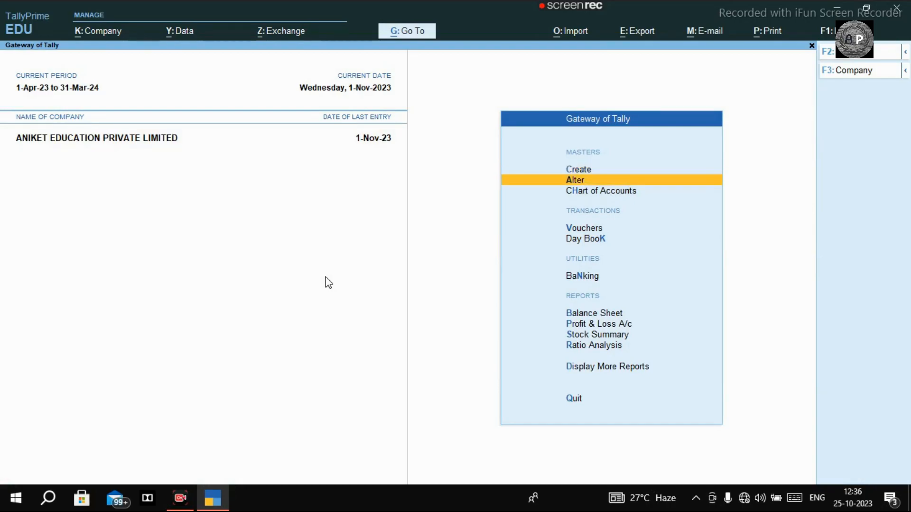
key(Return)
key(Down)
key(Down)
key(Down)
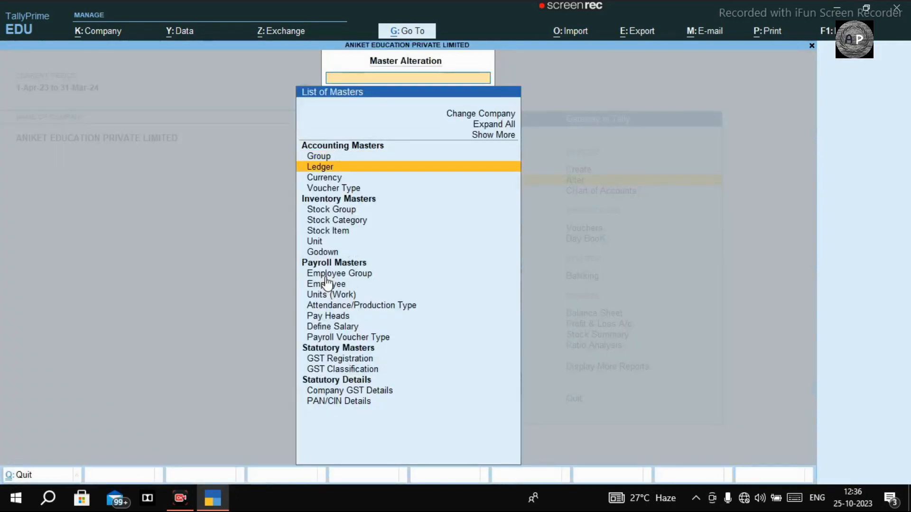
key(Return)
text(PE)
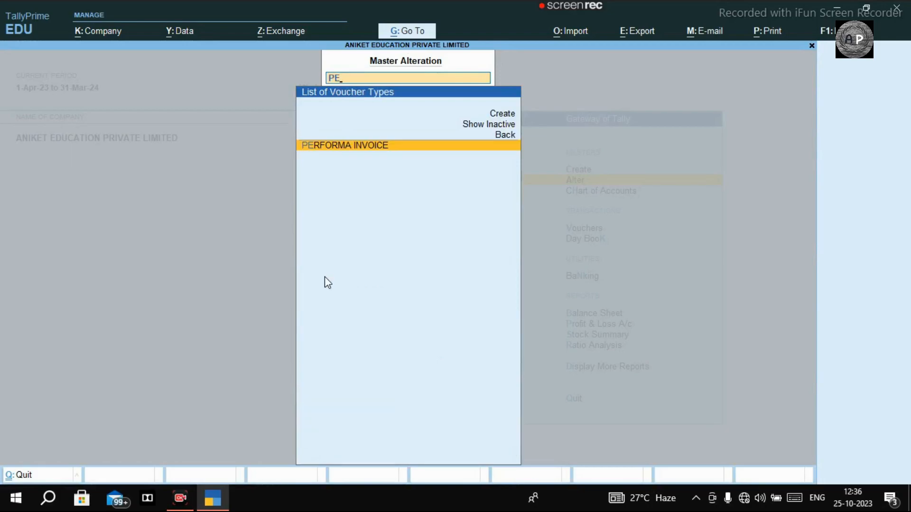
key(Return)
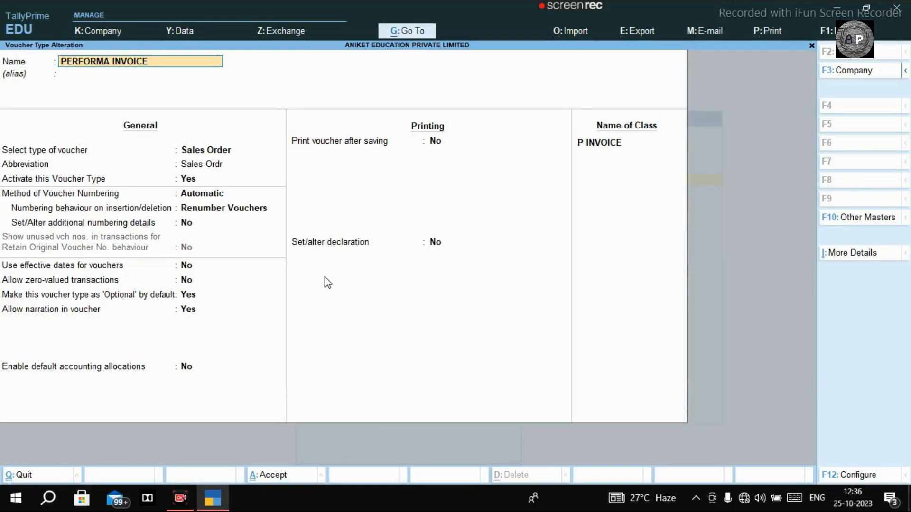
Keep the name, abbreviation, automatic numbering and Renumber Vouchers, moving to the P INVOICE class.
key(Return)
key(Return)
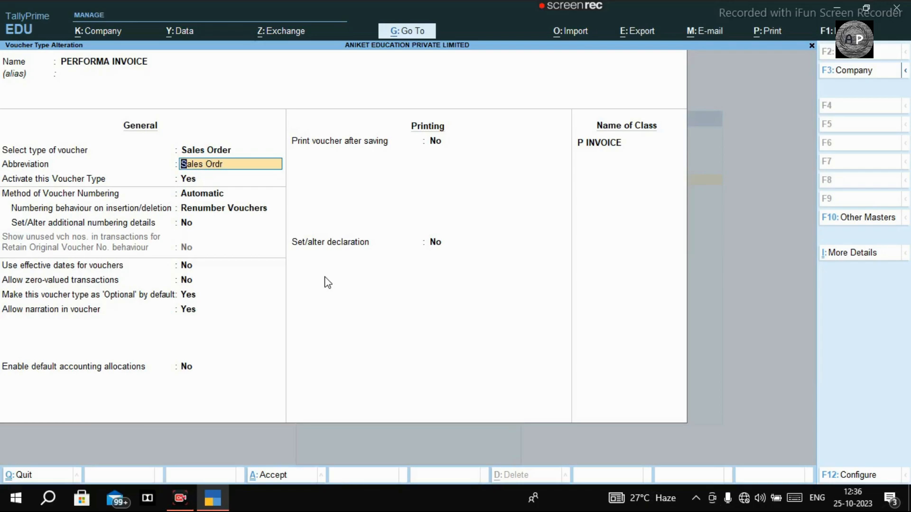
key(Return)
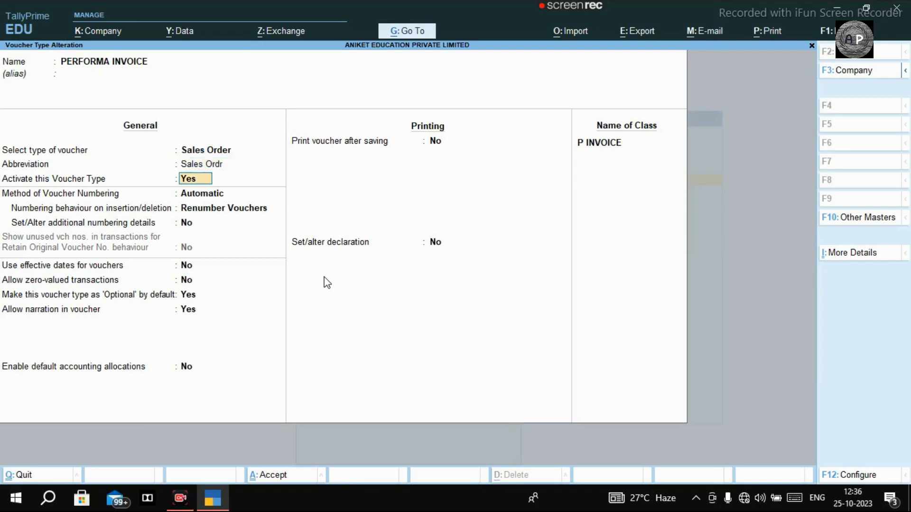
key(Return)
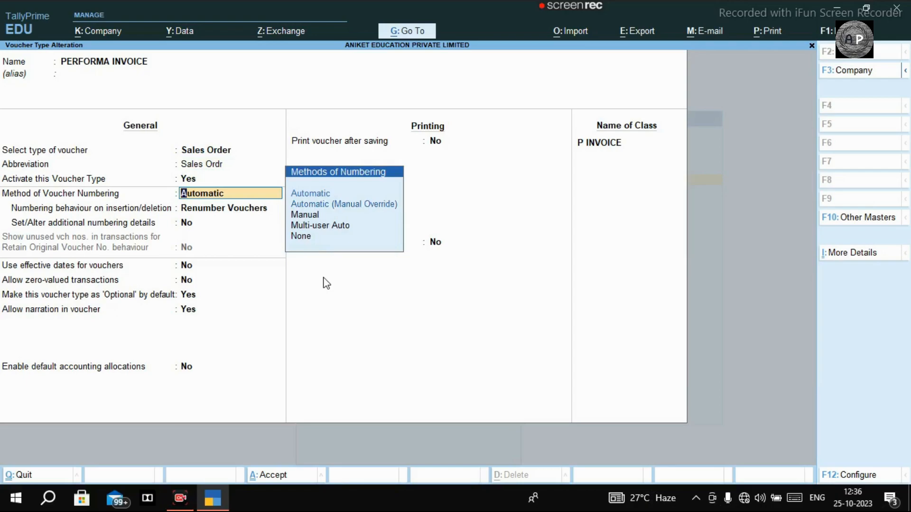
key(Return)
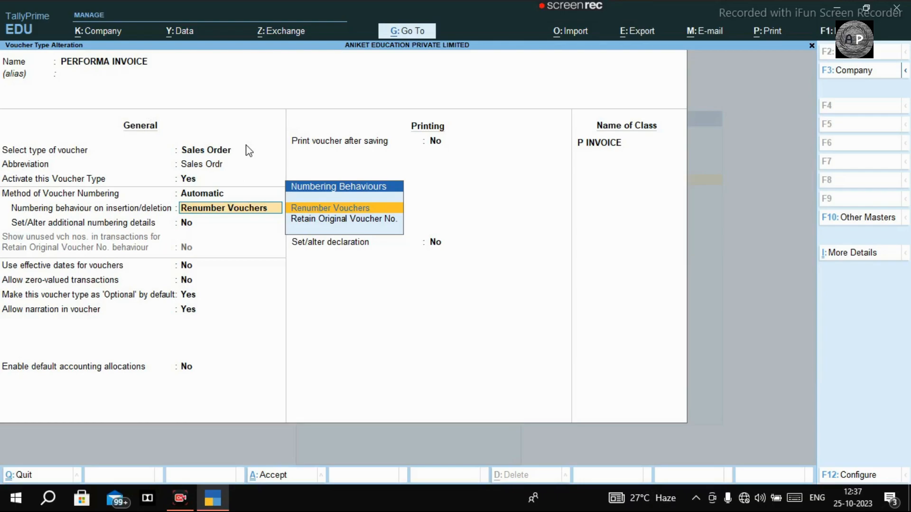
key(Return)
key(Return)
key(Return)
key(Return)
key(Return)
key(Return)
key(Return)
key(Return)
key(Return)
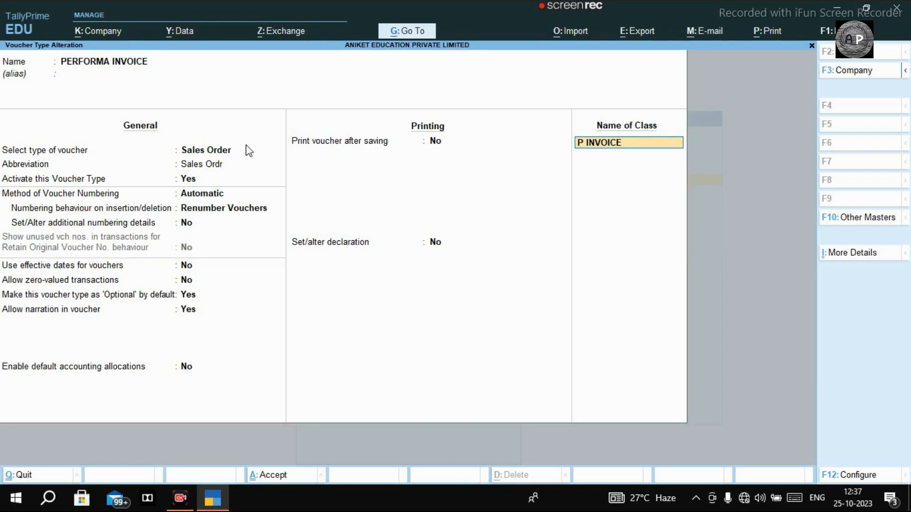
Review the P INVOICE class: GST SALES at 100%, GST and ROUND OFF rows, then accept it.
key(Return)
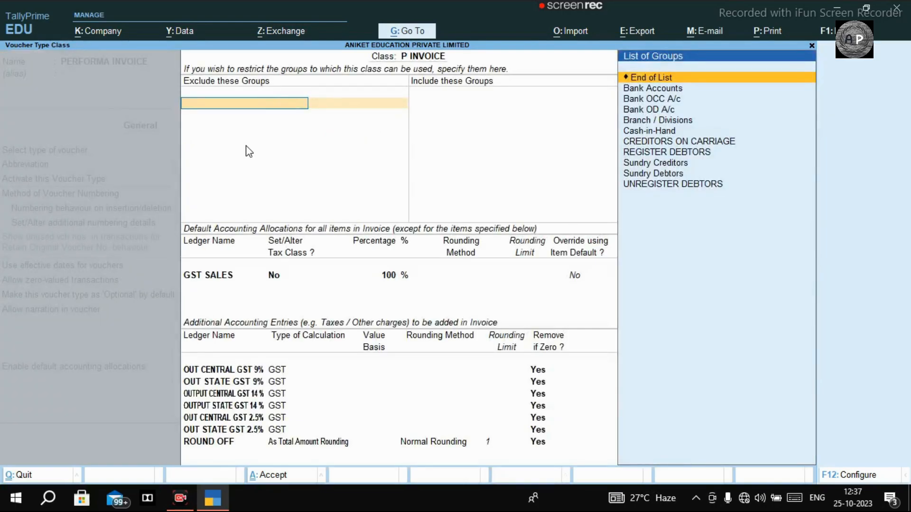
key(Return)
key(Return)
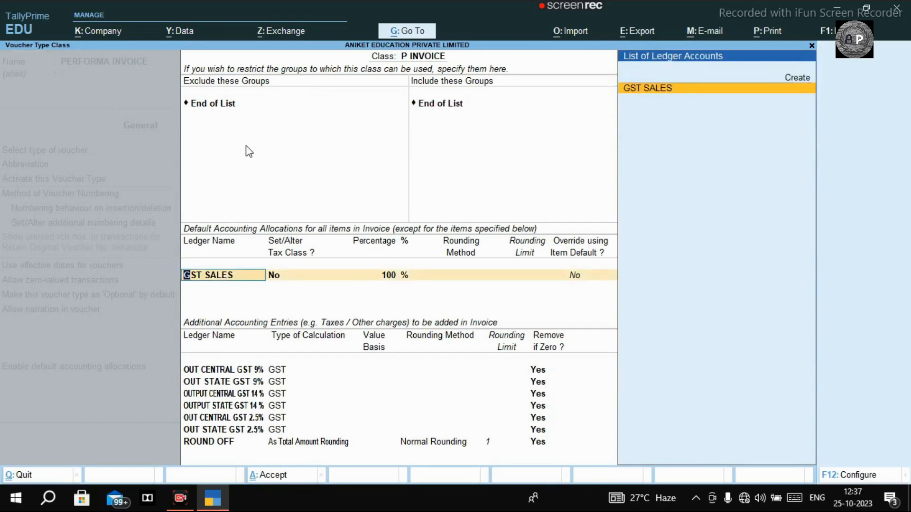
key(Return)
key(Return)
key(Return)
key(Return)
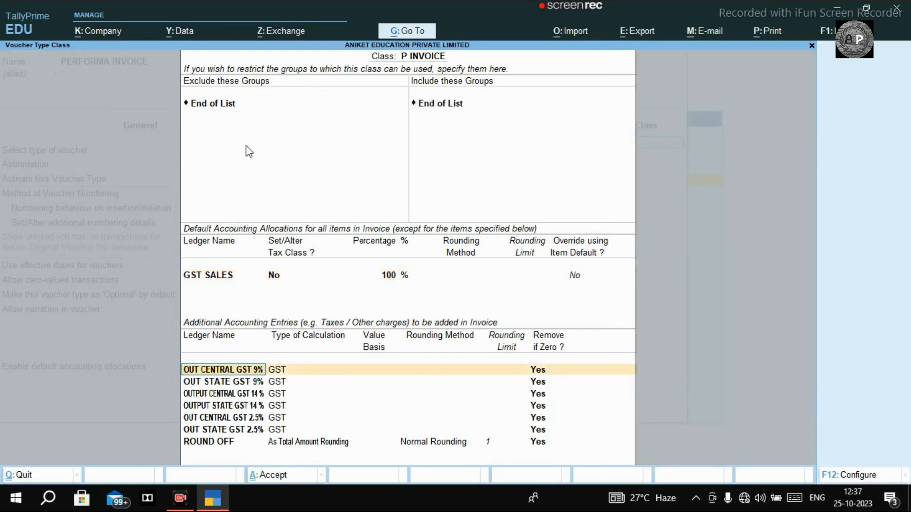
key(Return)
key(Return)
key(Return)
key(Return)
key(Return)
key(Return)
key(Return)
key(Return)
key(Return)
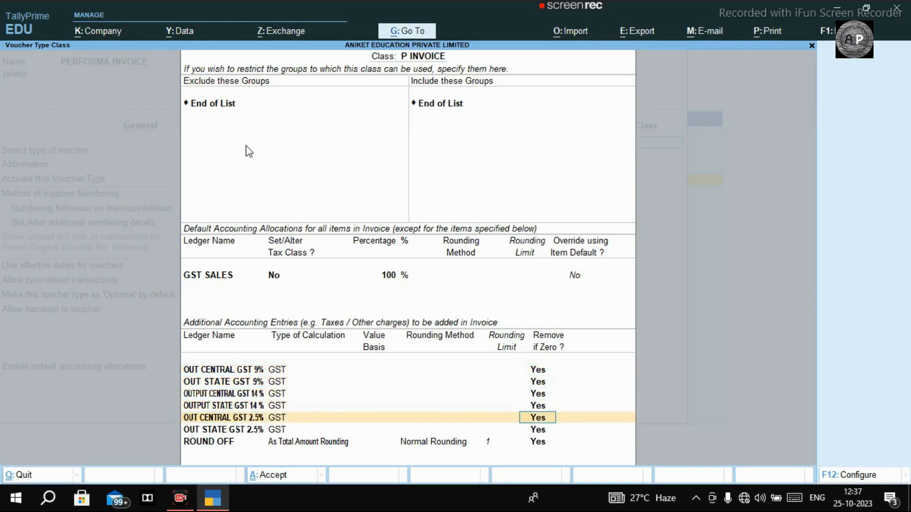
key(Return)
key(Return)
key(Return)
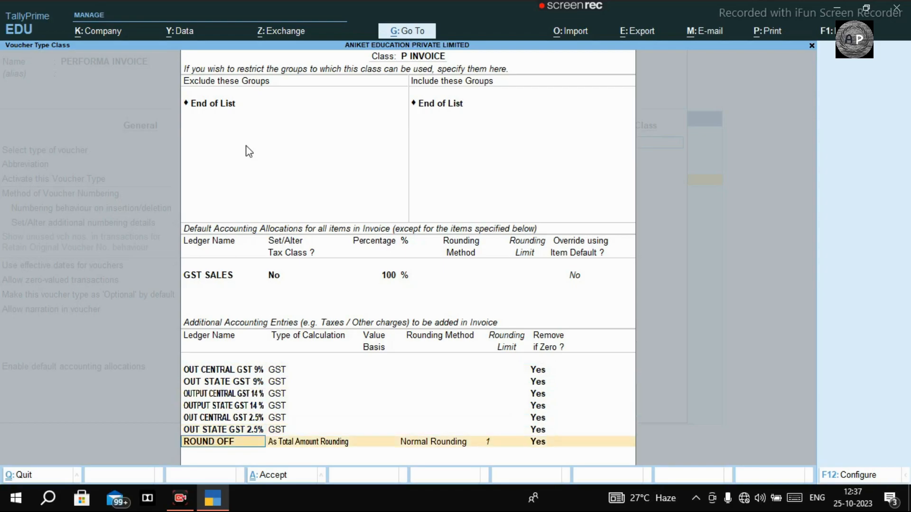
key(Return)
key(Return)
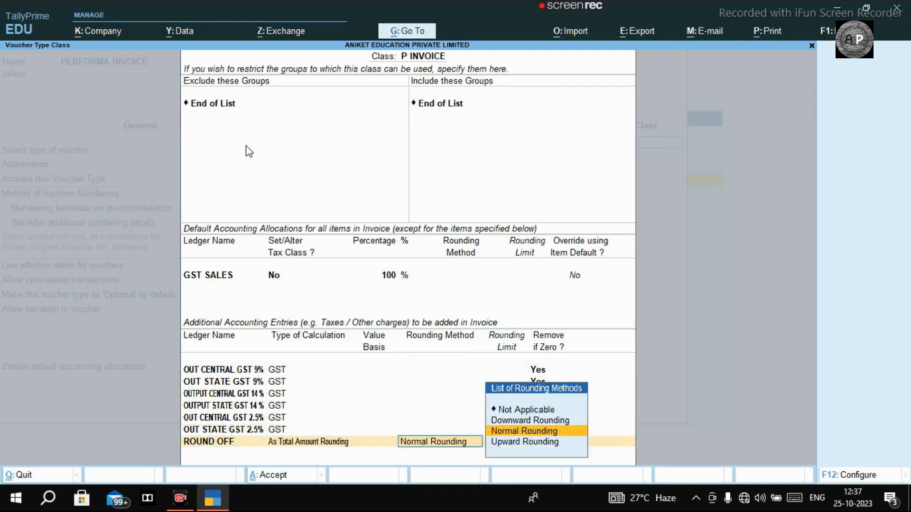
key(Return)
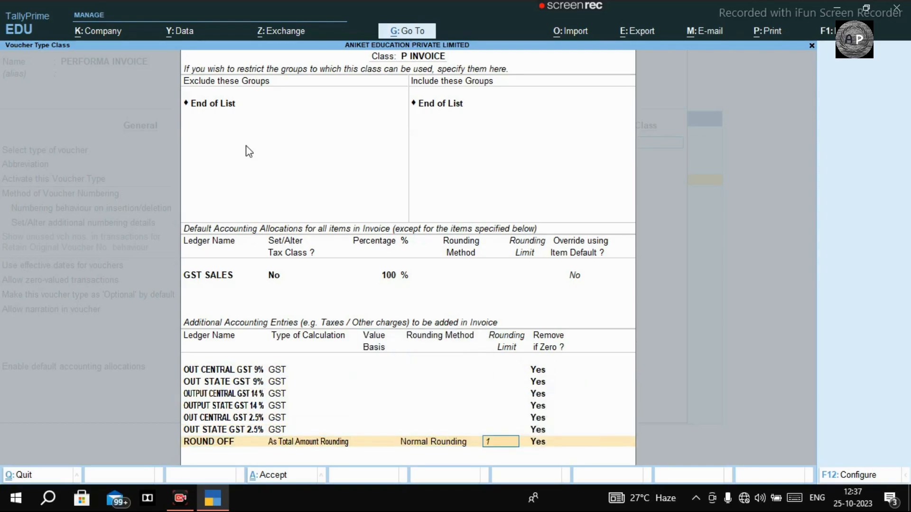
key(ctrl+a)
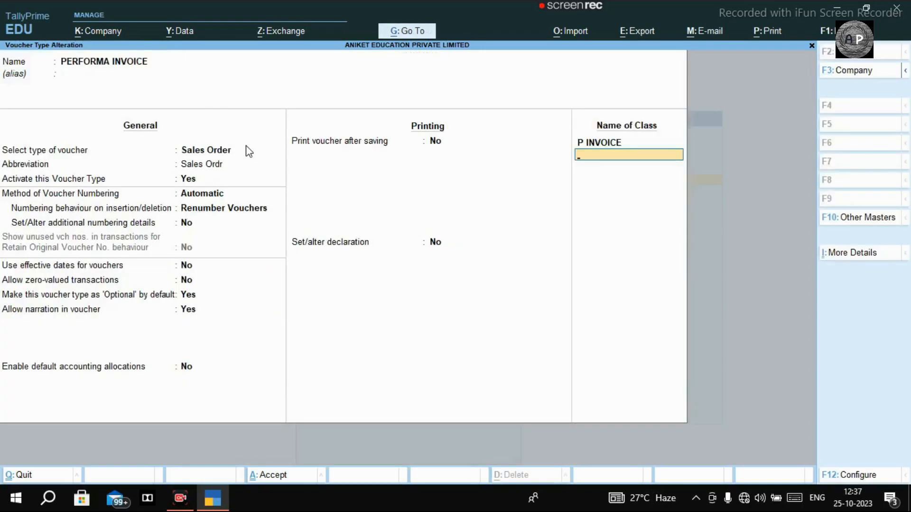
Save the PERFORMA INVOICE voucher type and return to the Gateway of Tally.
key(ctrl+a)
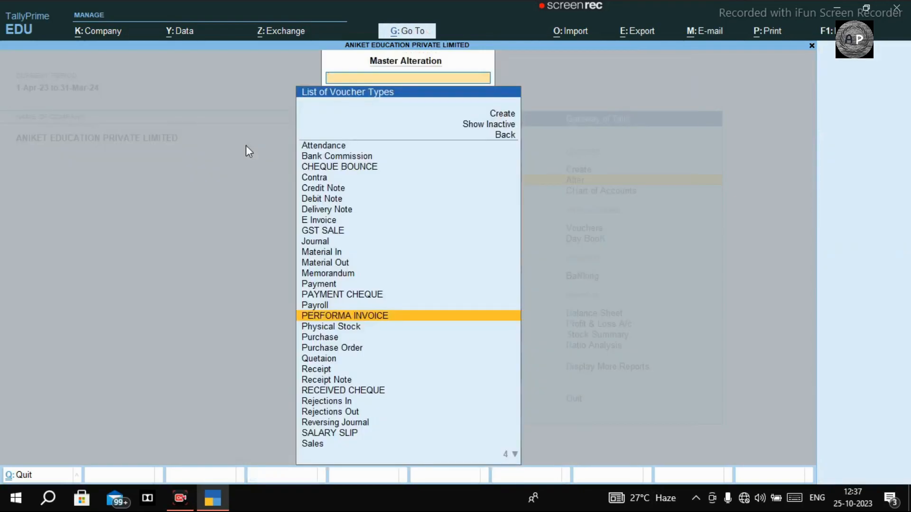
key(Escape)
key(Up)
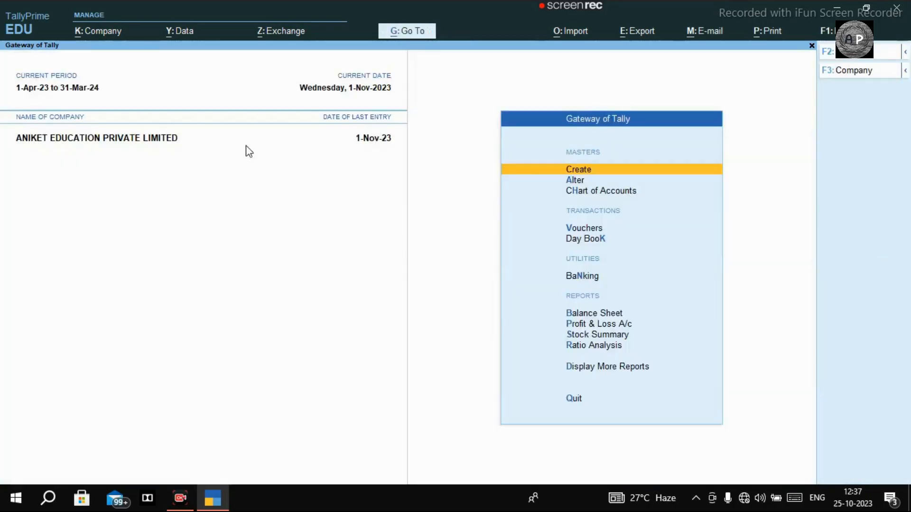
key(Escape)
key(Escape)
key(Escape)
key(Escape)
key(Escape)
key(Escape)
key(Escape)
key(Escape)
key(Escape)
key(Escape)
Check the Day Book, then start a new voucher entry.
key(d)
key(d)
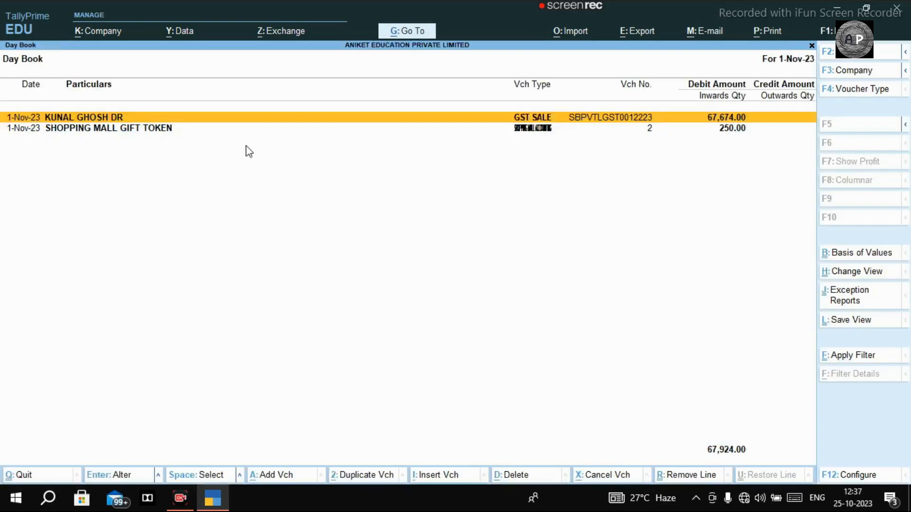
key(Escape)
key(Escape)
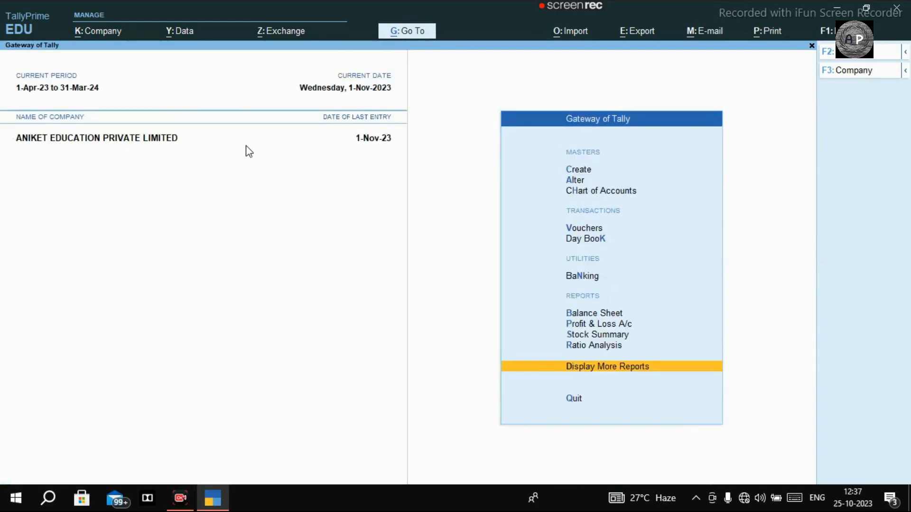
key(Escape)
key(Escape)
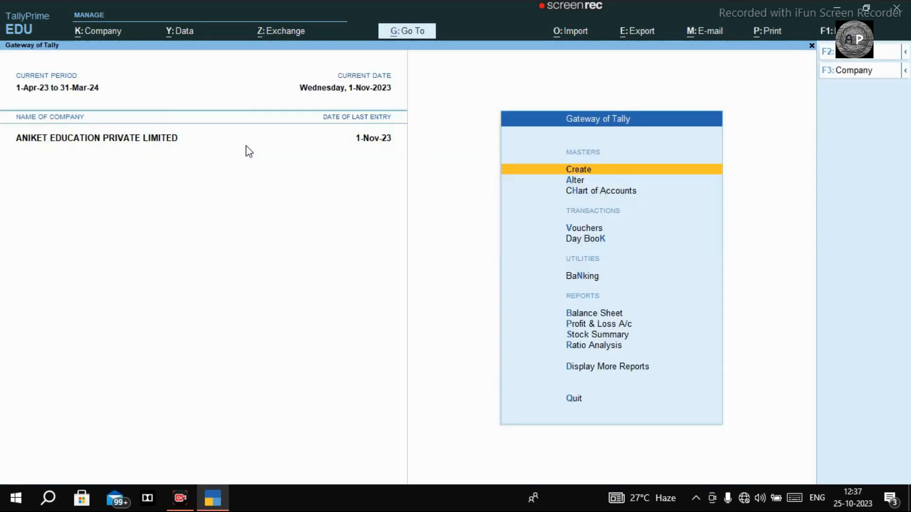
key(v)
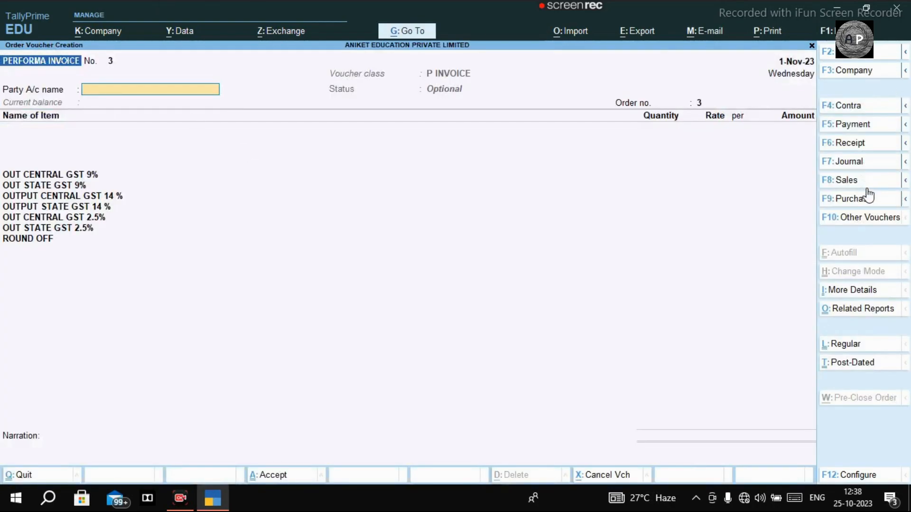
Switch the new voucher to a Purchase using the GST class.
click(849, 199)
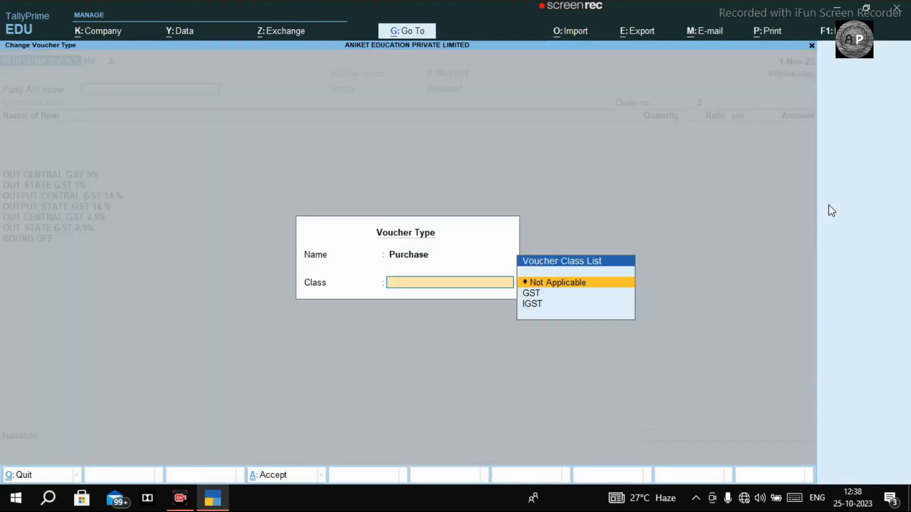
key(Down)
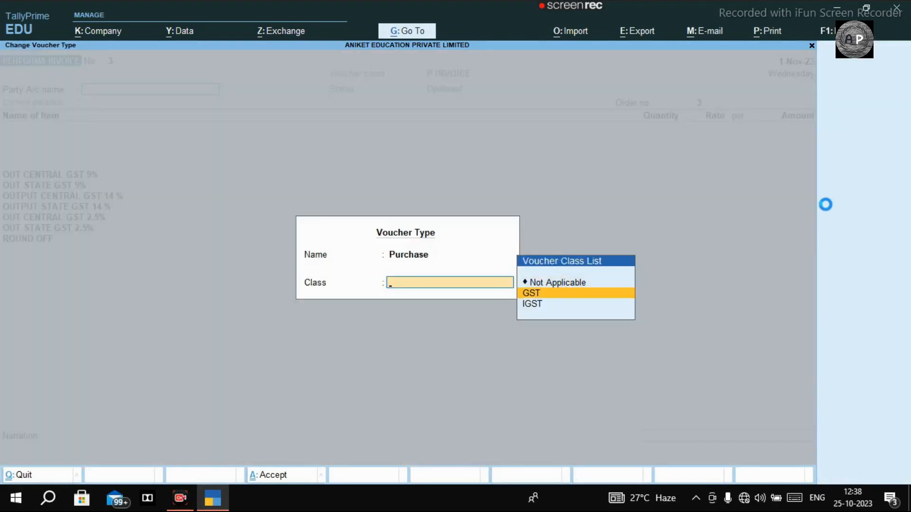
key(Return)
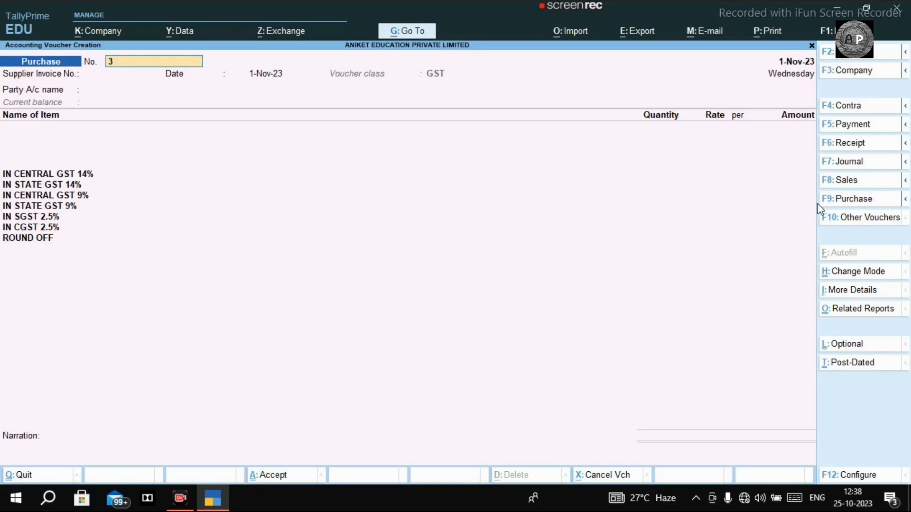
Change the voucher type to PERFORMA INVOICE with class P INVOICE.
click(904, 182)
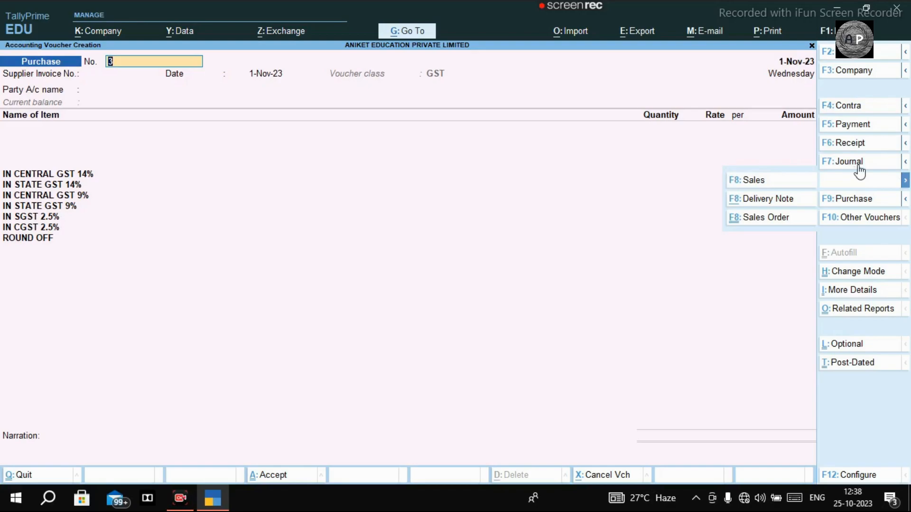
click(770, 218)
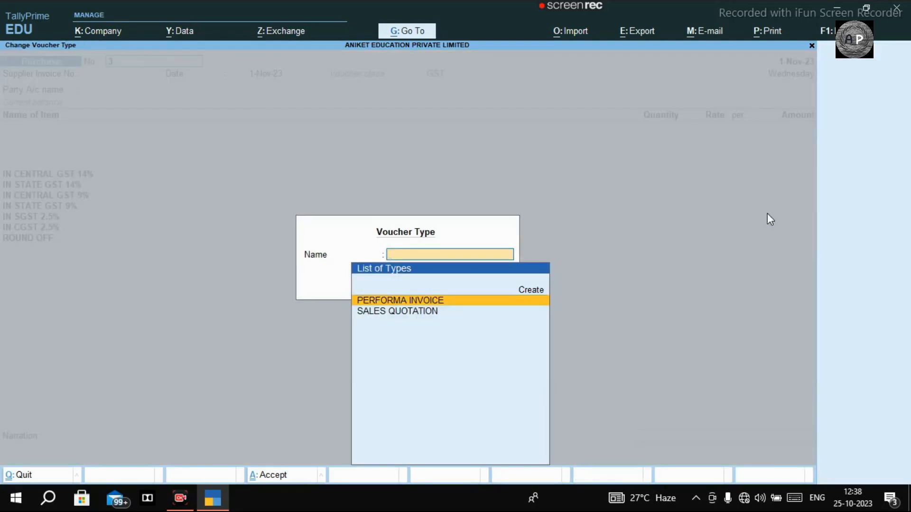
key(Return)
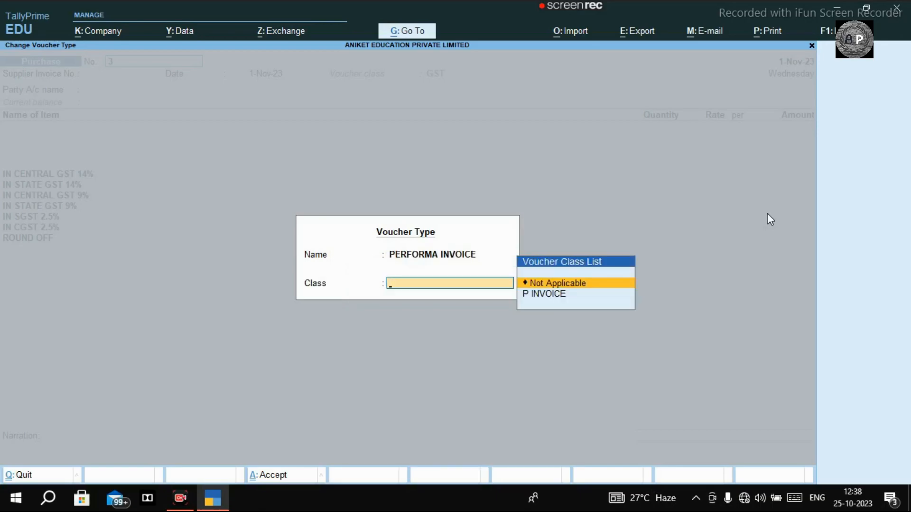
key(Down)
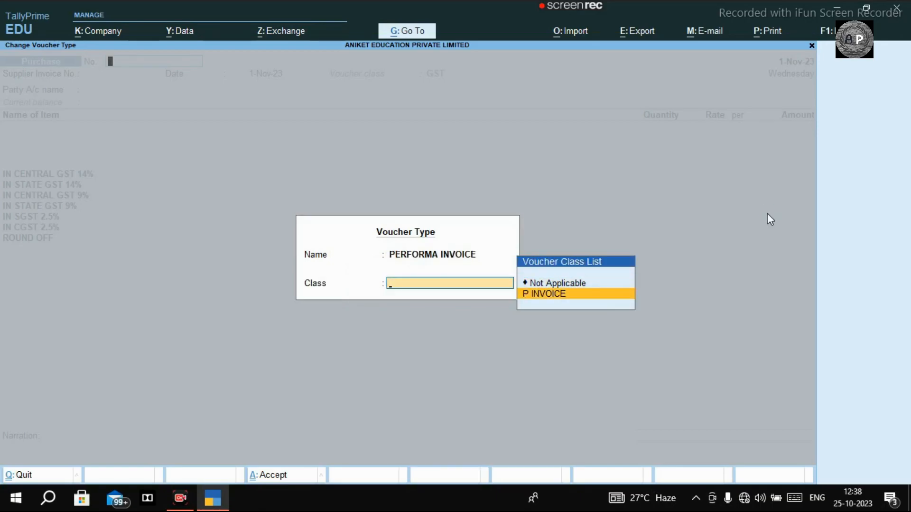
key(Return)
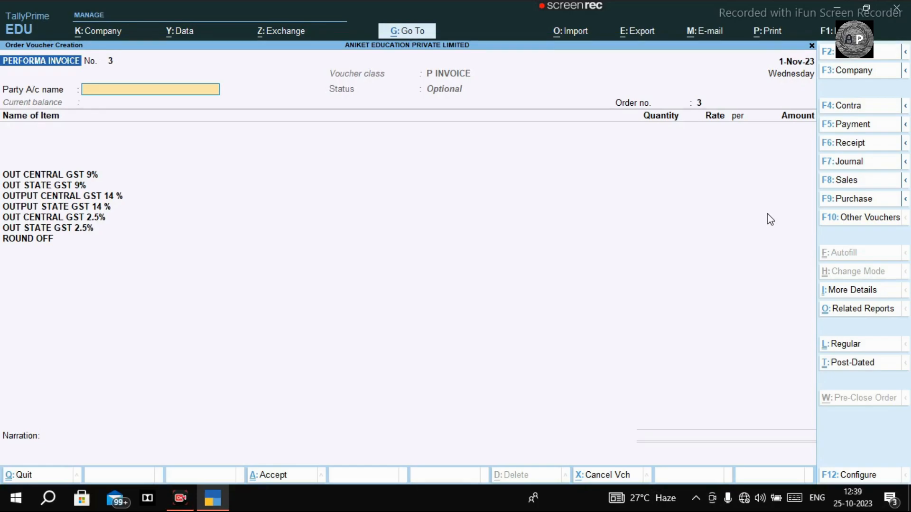
Leave the entry and bring up PERFORMA INVOICE via Alter > Voucher Type, filtering with PE.
key(Escape)
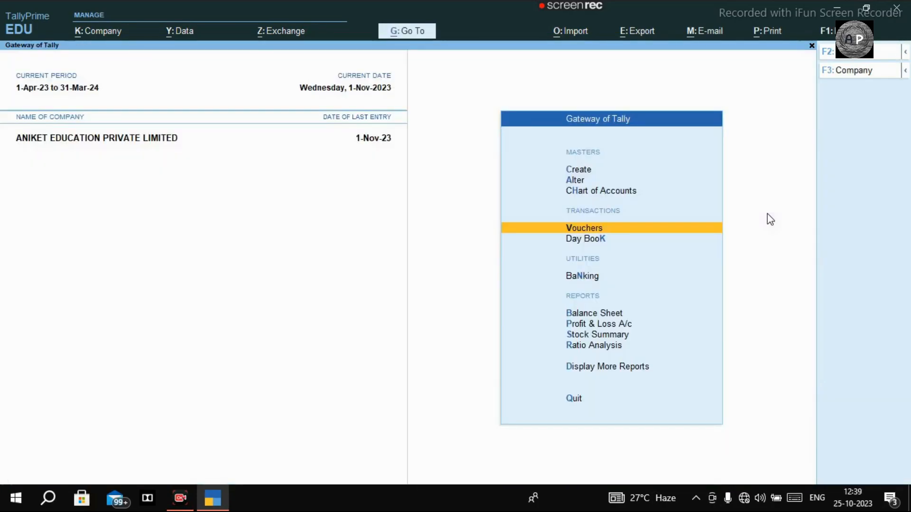
key(Up)
key(Up)
key(Up)
key(Down)
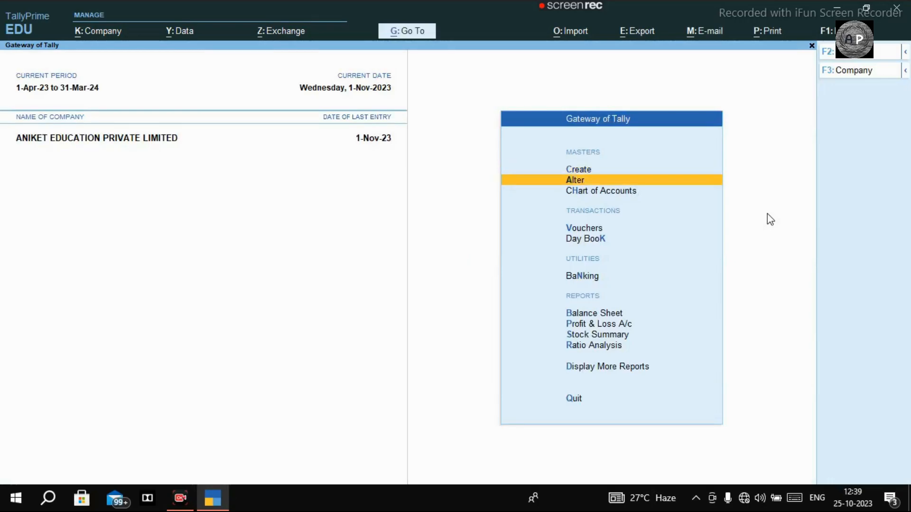
key(Return)
key(Down)
key(Down)
key(Down)
key(Up)
key(Return)
text(PE)
key(Up)
key(Down)
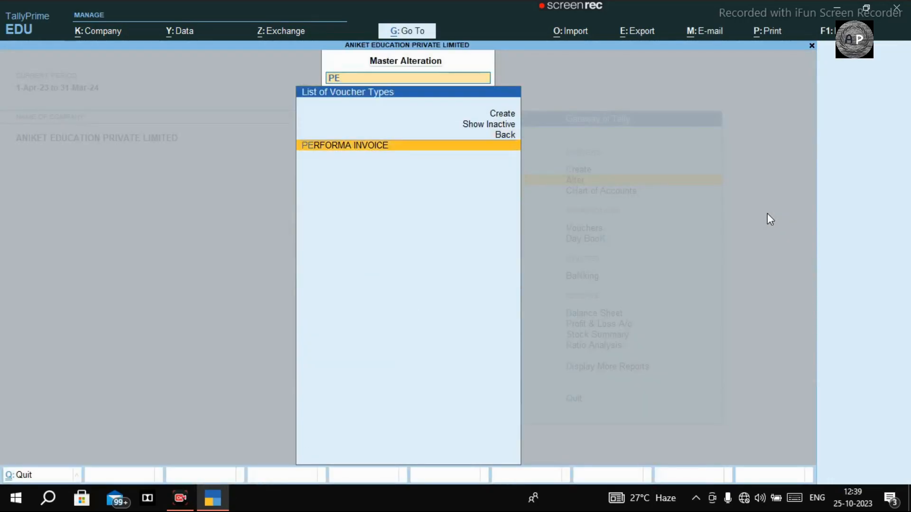
key(Return)
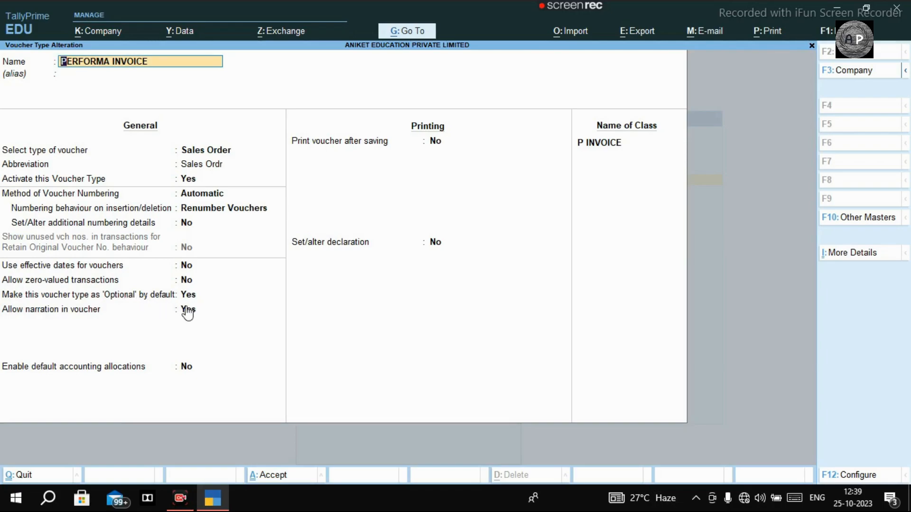
Start a new Performa Invoice and select the customer's ledger as the party.
key(BackSpace)
key(Escape)
key(Escape)
key(Up)
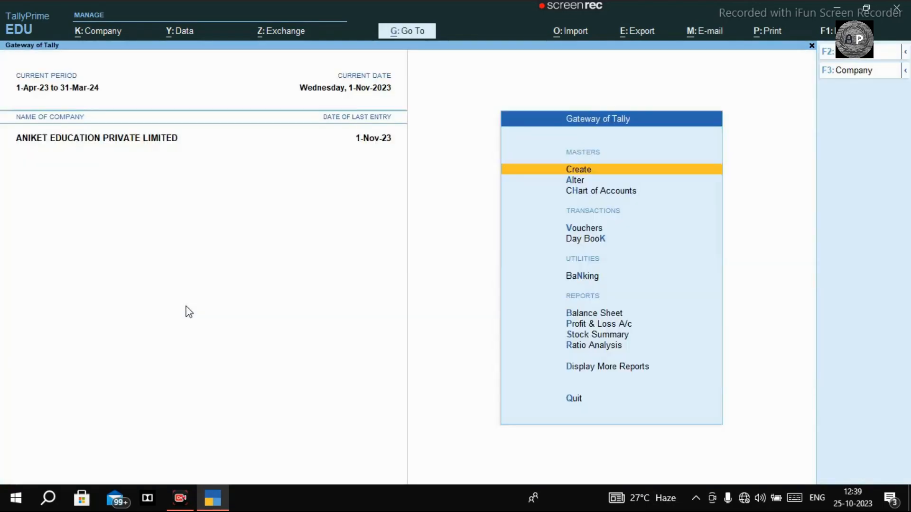
key(Escape)
key(Escape)
text(v)
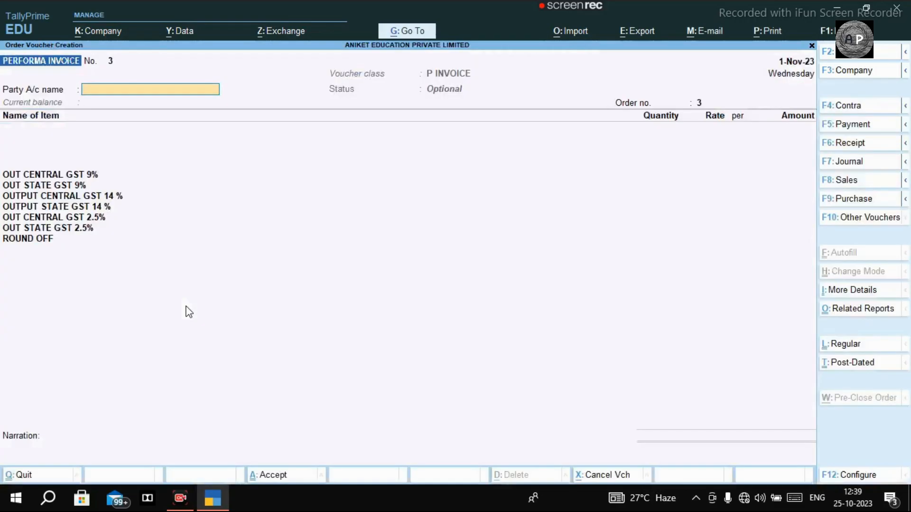
text(ANIKET)
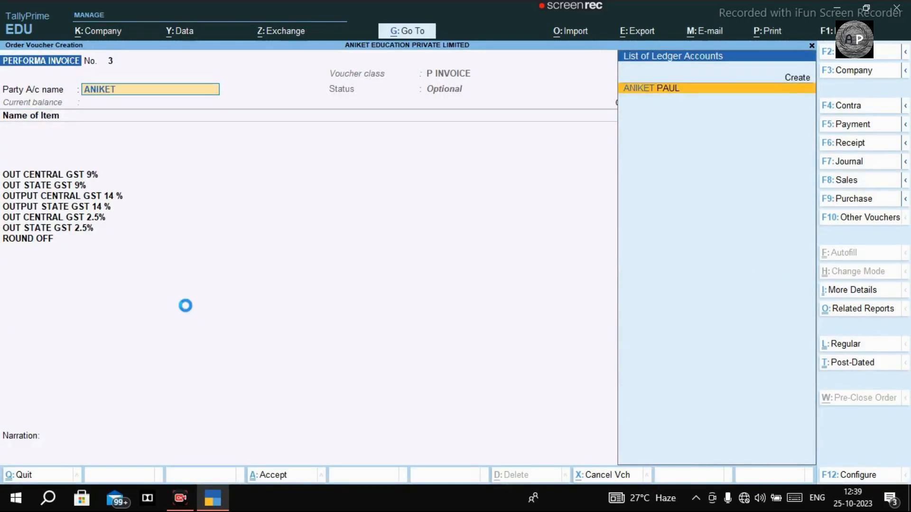
key(Return)
key(Return)
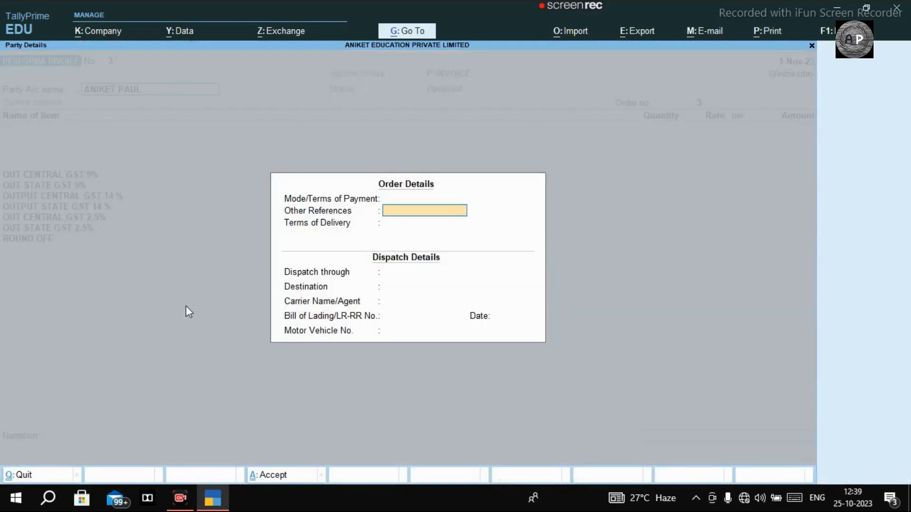
key(Up)
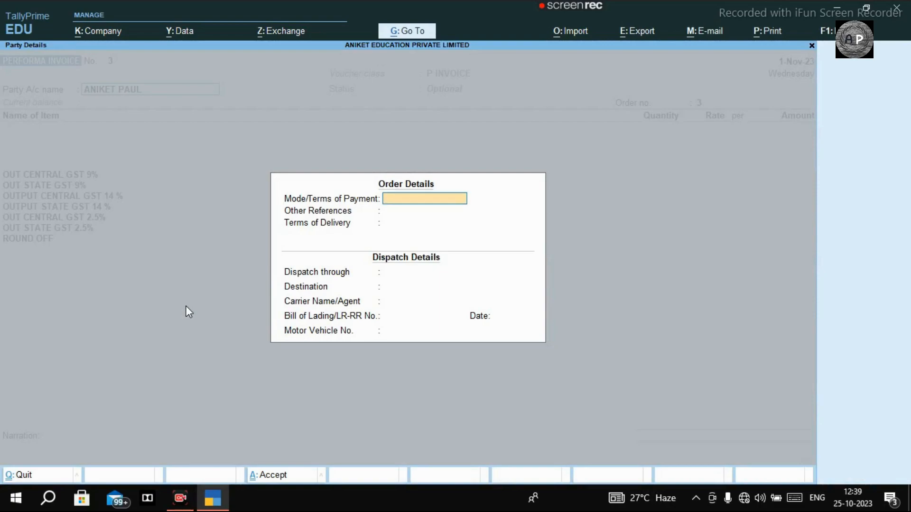
key(Return)
Enter dispatch through BY TOTO and destination KALYANI, then accept the party details.
key(Return)
key(Return)
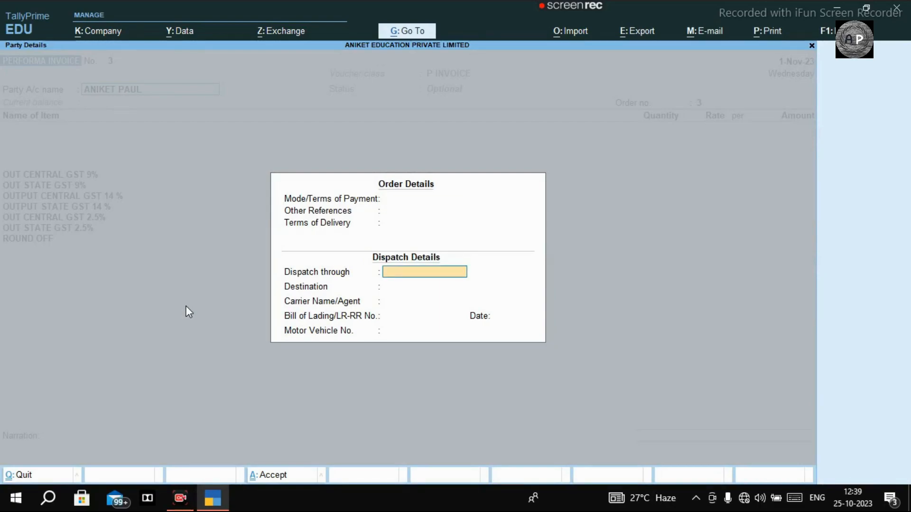
text(BY TOTO)
key(Return)
text(NAIHTI)
key(BackSpace)
key(BackSpace)
key(BackSpace)
key(BackSpace)
key(BackSpace)
key(BackSpace)
text(BARRA)
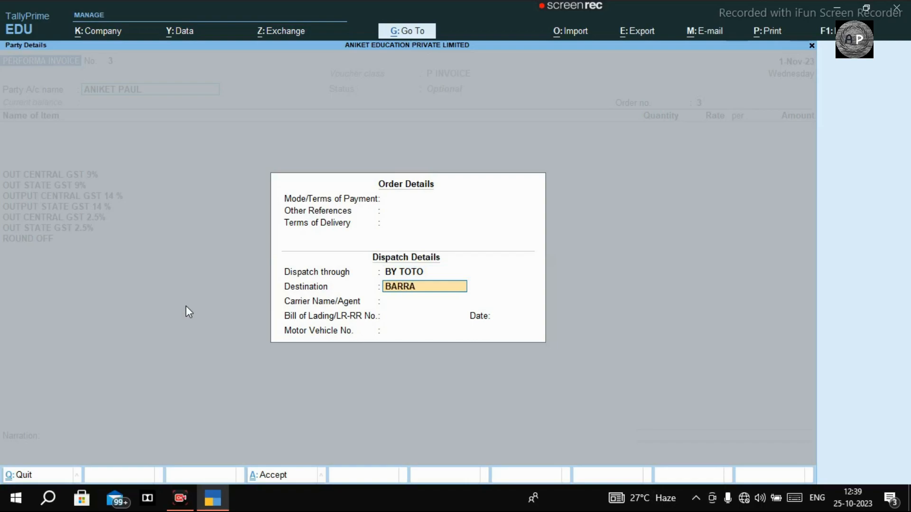
key(BackSpace)
key(BackSpace)
key(BackSpace)
key(BackSpace)
key(BackSpace)
text(NAI)
key(BackSpace)
key(BackSpace)
key(BackSpace)
text(KALYANI)
key(Return)
key(Return)
key(Return)
text(BY TOTO)
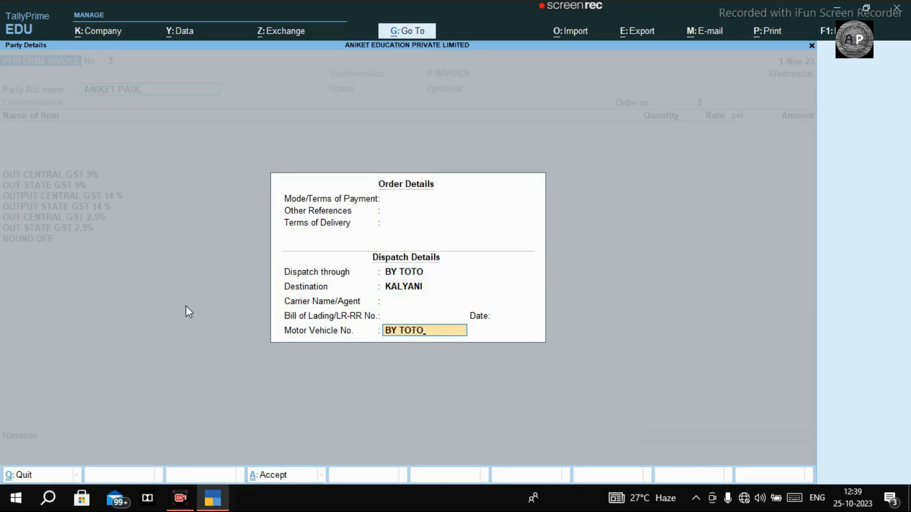
key(Return)
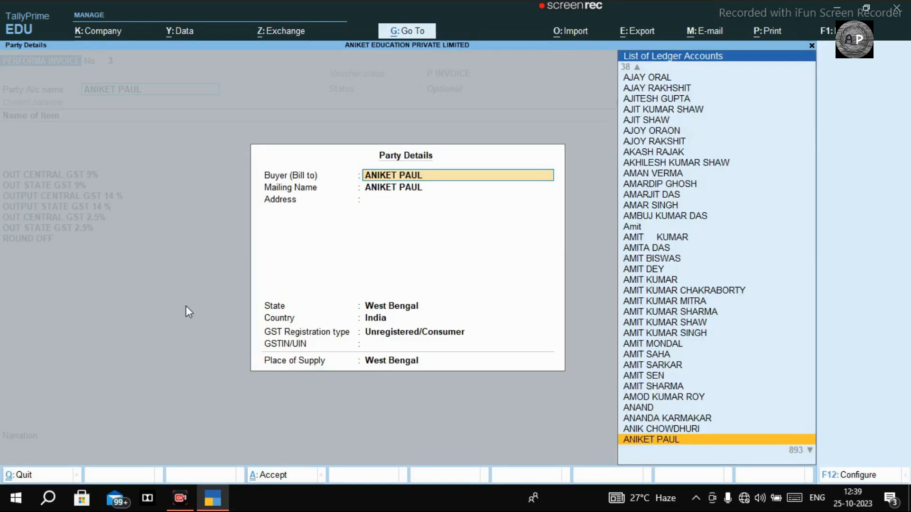
key(Return)
key(Return)
key(Return)
key(Return)
key(Return)
key(Return)
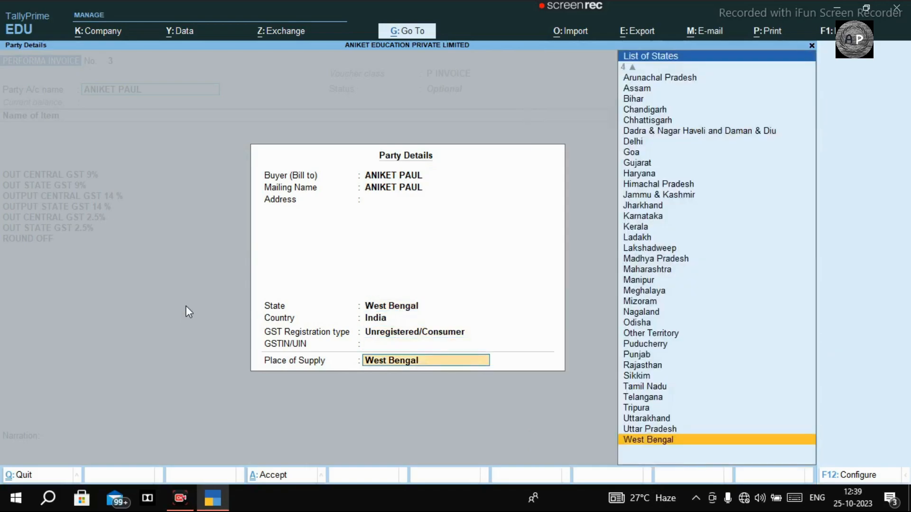
key(Return)
Enter order number AP/002/23-24 and add 6MM RIBBED BAR due 1-Nov-23.
key(BackSpace)
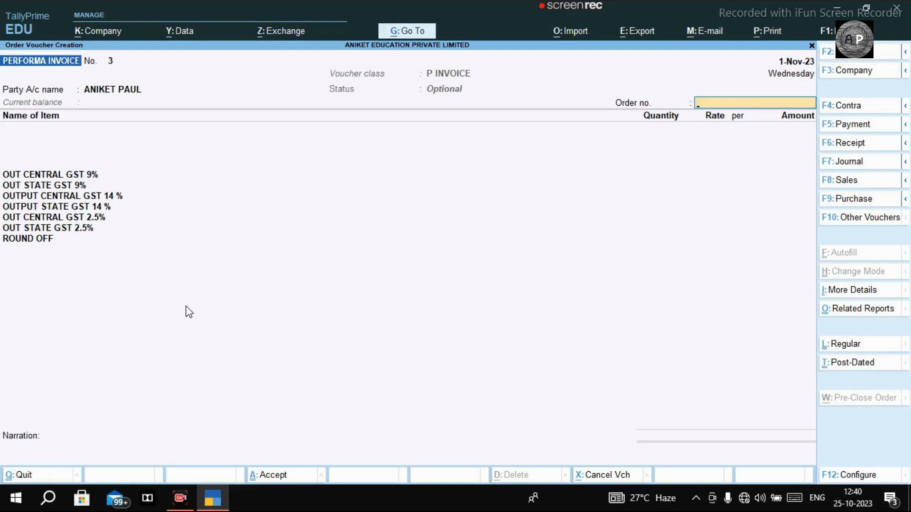
text(AP/002/23-24)
key(Return)
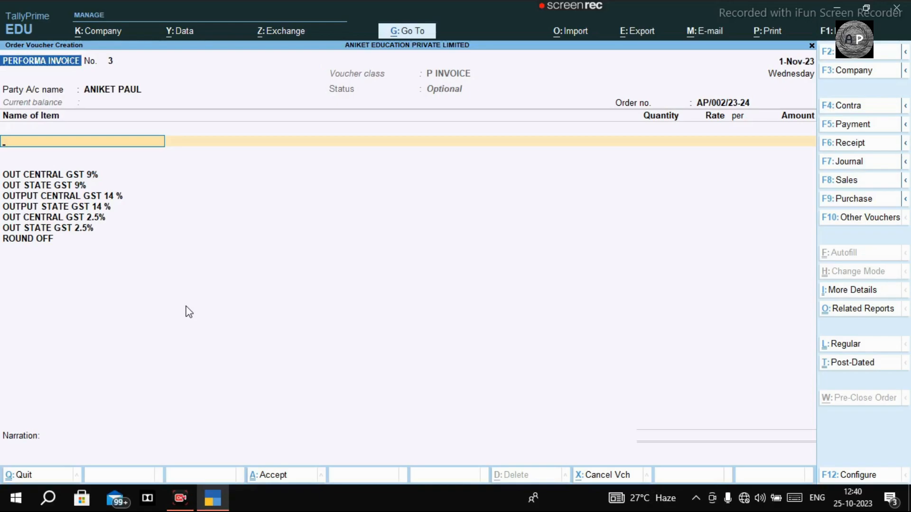
key(Down)
key(Down)
key(Down)
key(Down)
key(Down)
key(Return)
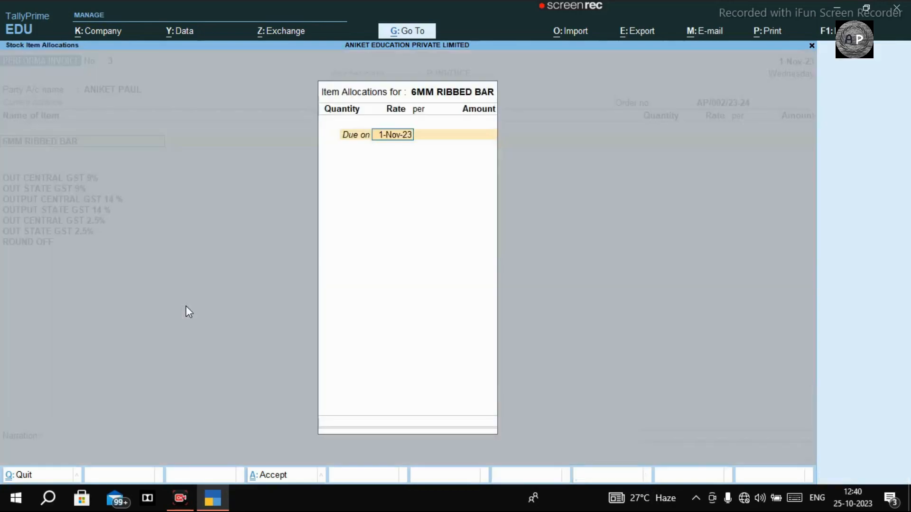
key(Return)
Set quantity 250 KGS at 66.95 and save the invoice totalling 19,750.00.
key(Return)
key(BackSpace)
text(250)
key(Return)
key(Return)
key(Return)
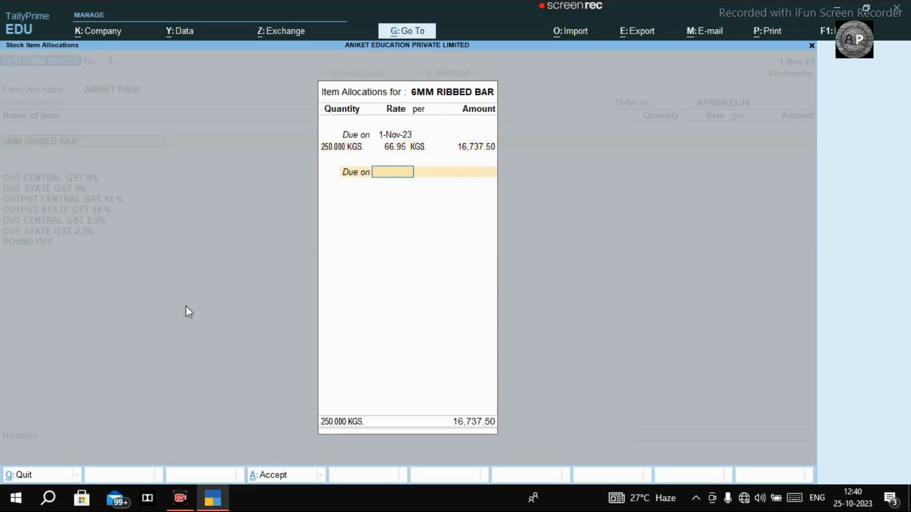
key(Return)
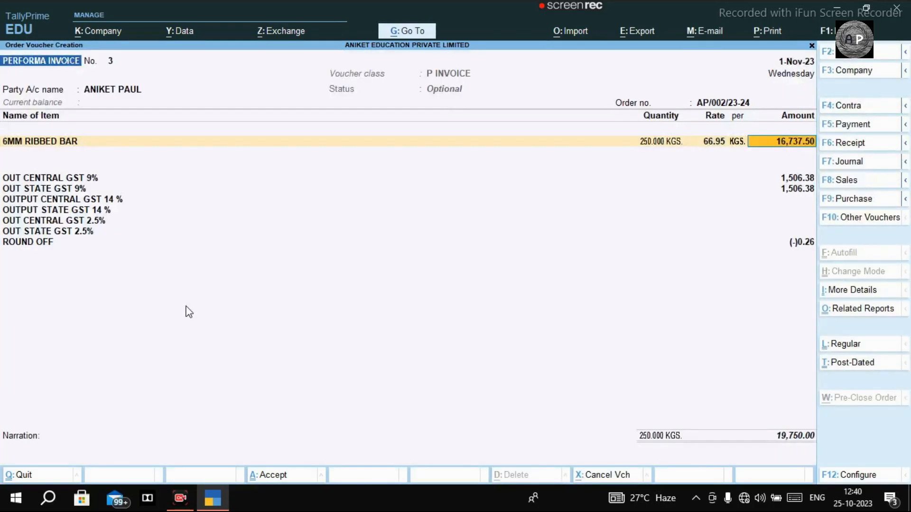
key(Return)
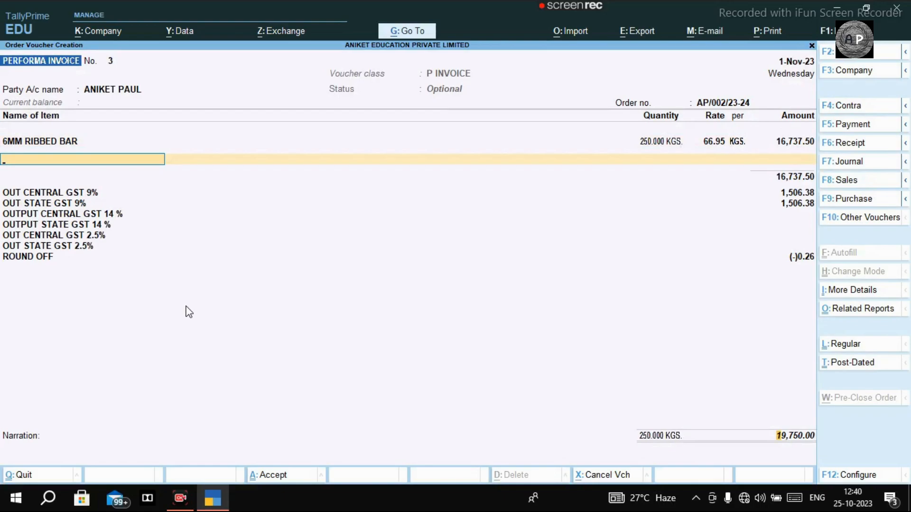
key(Return)
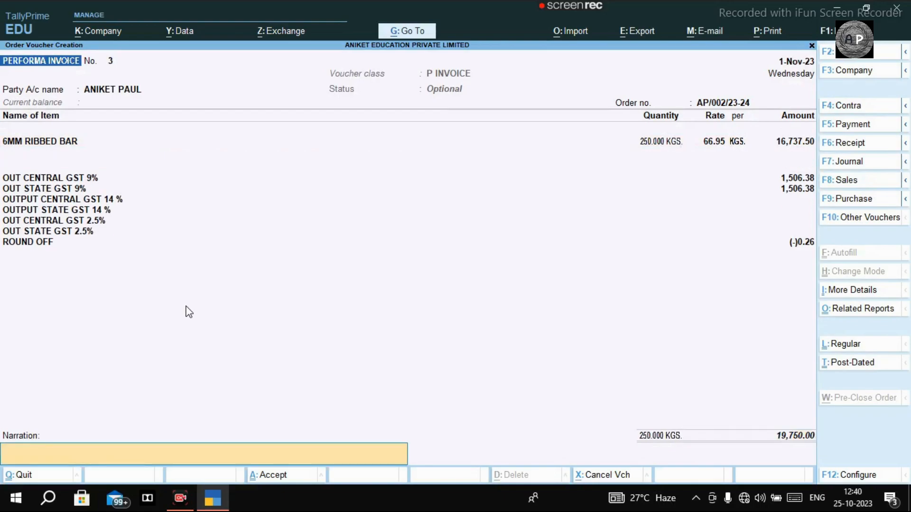
key(ctrl)
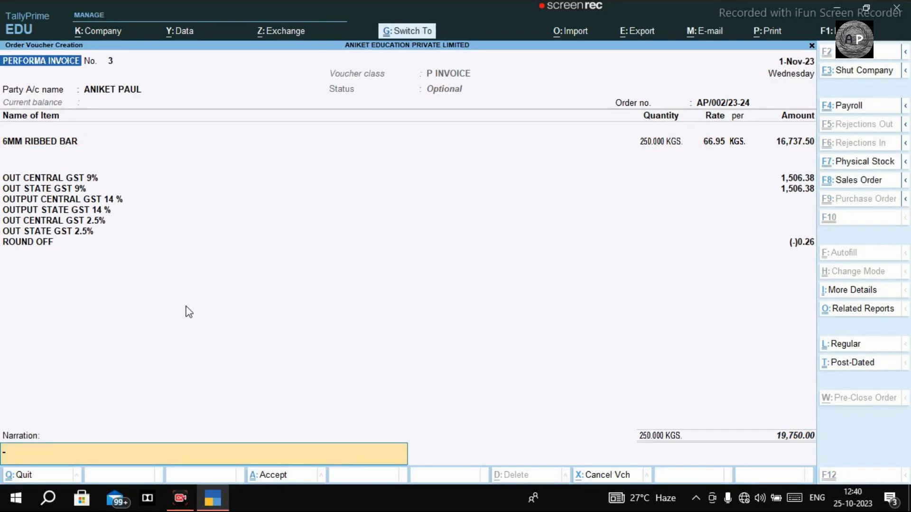
key(ctrl+a)
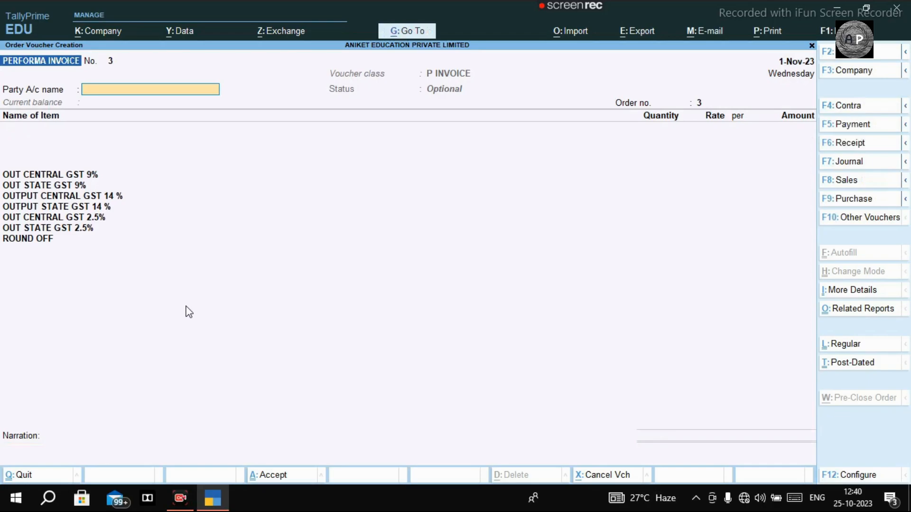
Open the customer's Performa Invoice No. 3 (19,750.00) from the Day Book in Order Voucher Alteration.
key(Escape)
key(Escape)
key(Escape)
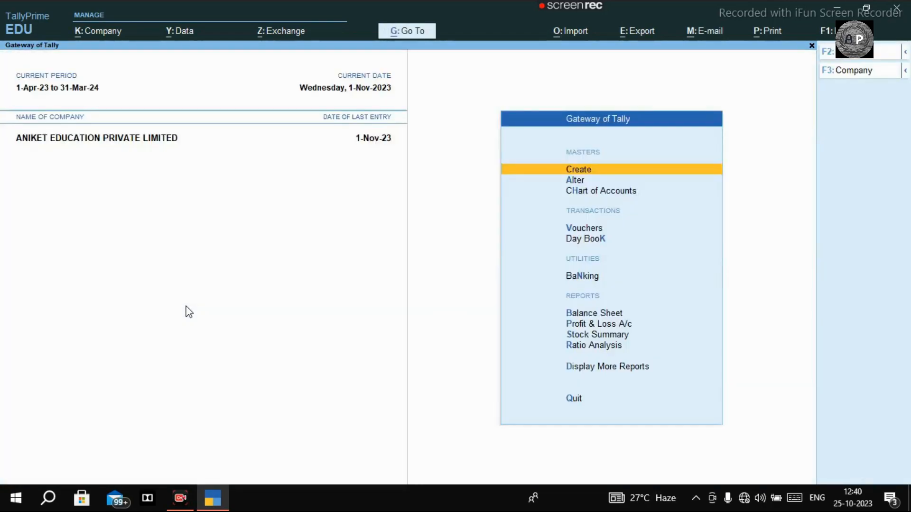
key(d)
key(Down)
key(Down)
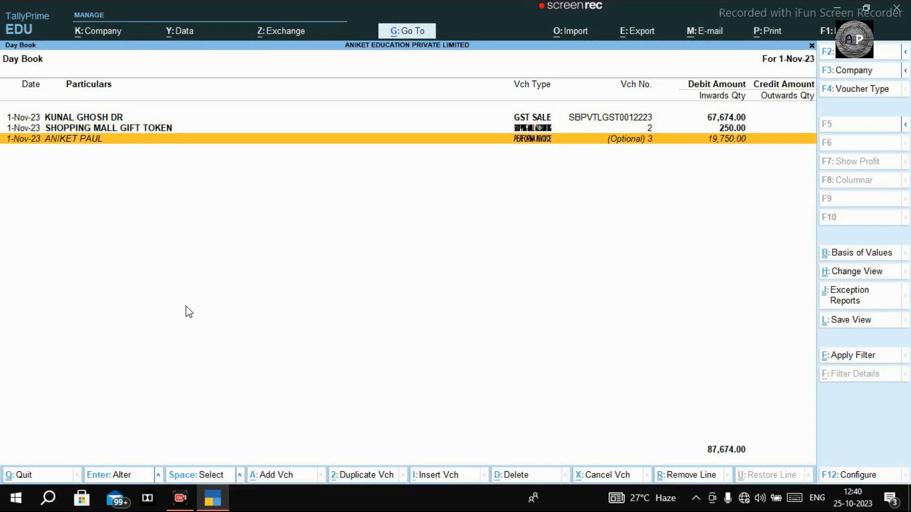
key(Return)
key(BackSpace)
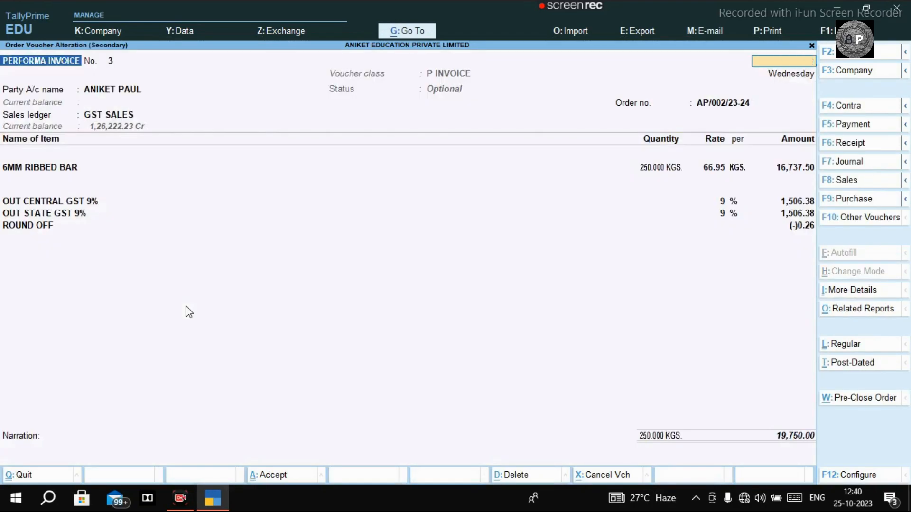
key(Escape)
key(y)
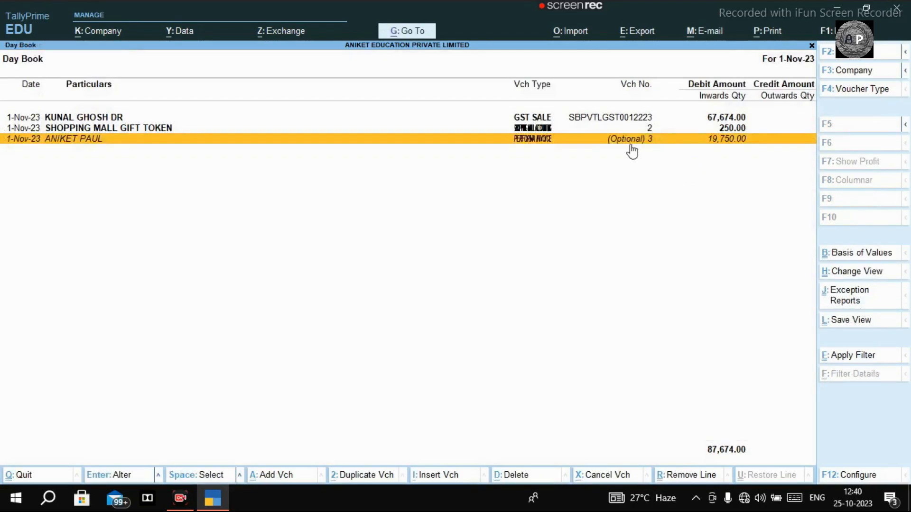
key(Return)
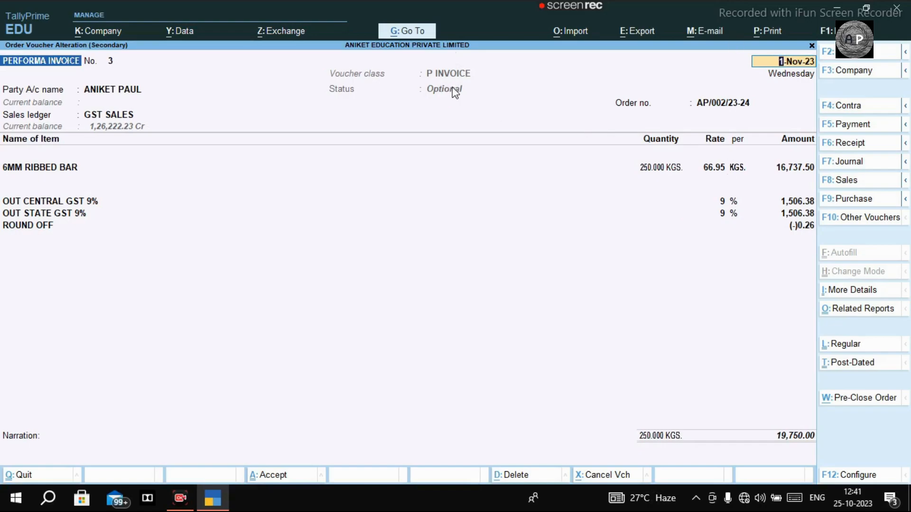
Set the print title of the invoice to PERFORMA INVOICE.
key(ctrl)
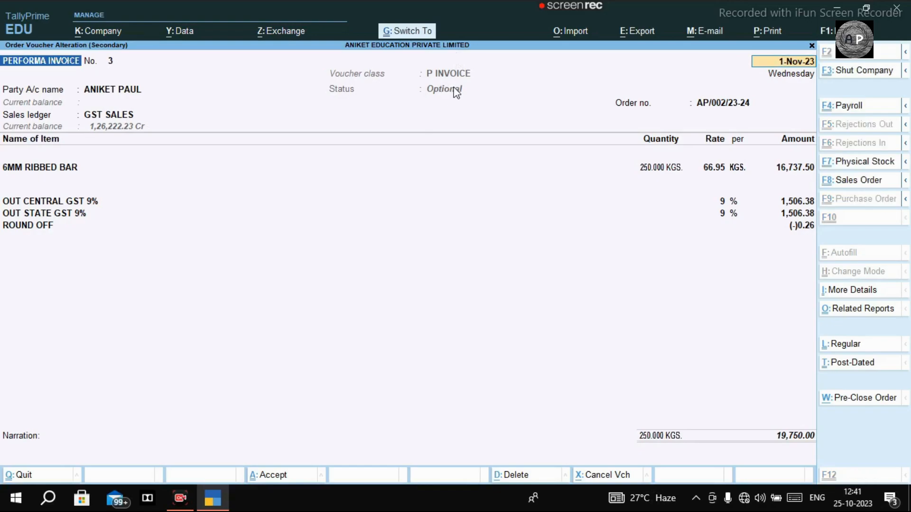
key(ctrl+p)
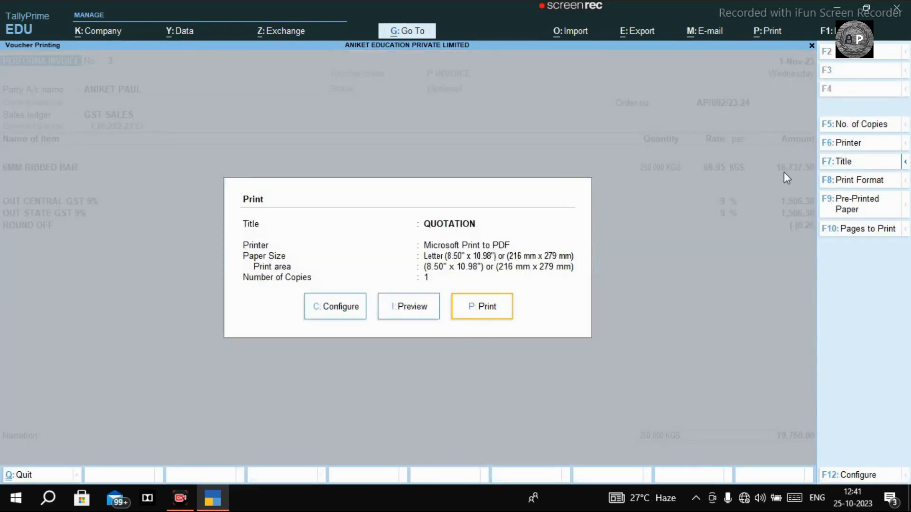
click(847, 163)
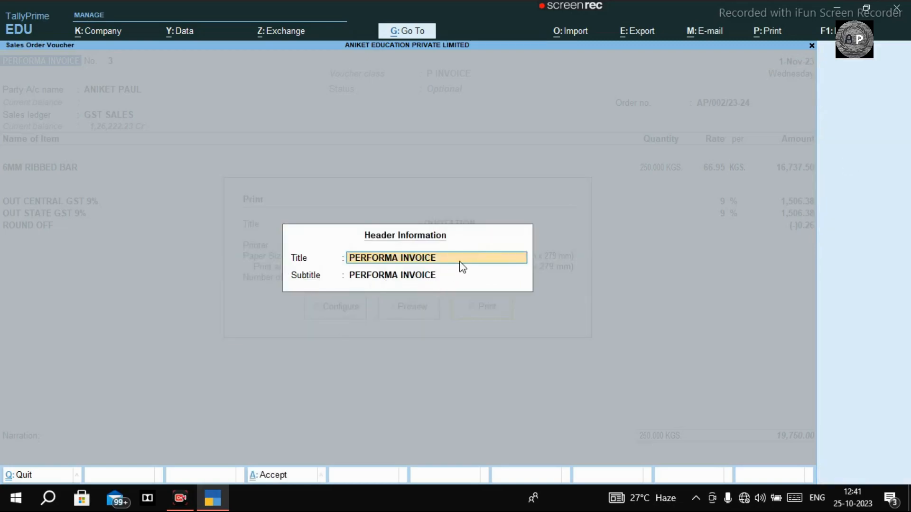
key(Return)
key(Return)
Preview and zoom the printout totalling ₹19,750.00, then return to the voucher.
click(390, 306)
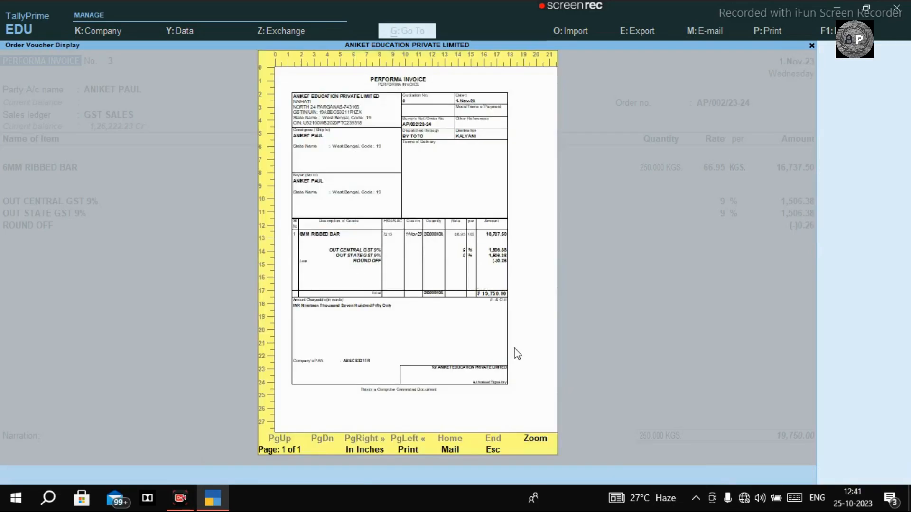
click(536, 439)
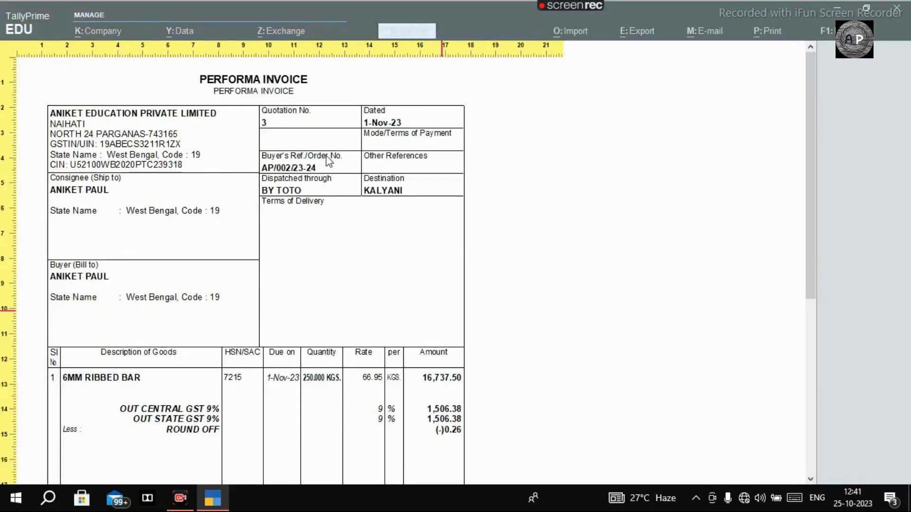
scroll(260, 95, down, 2)
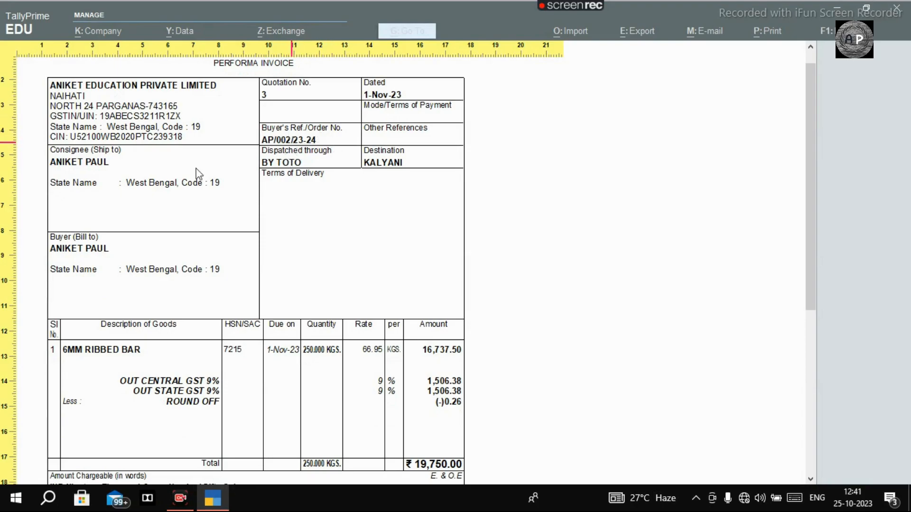
scroll(204, 180, down, 3)
scroll(208, 185, down, 4)
scroll(206, 183, up, 3)
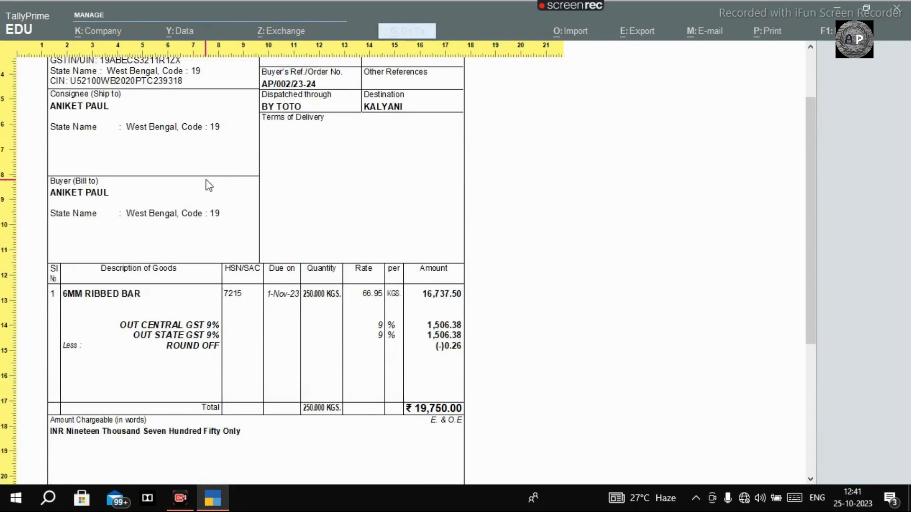
key(Escape)
key(Escape)
key(Escape)
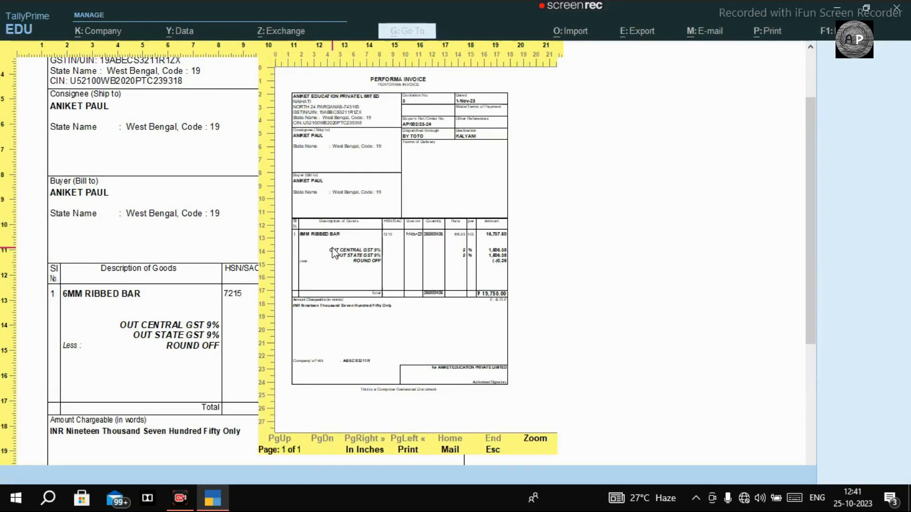
key(BackSpace)
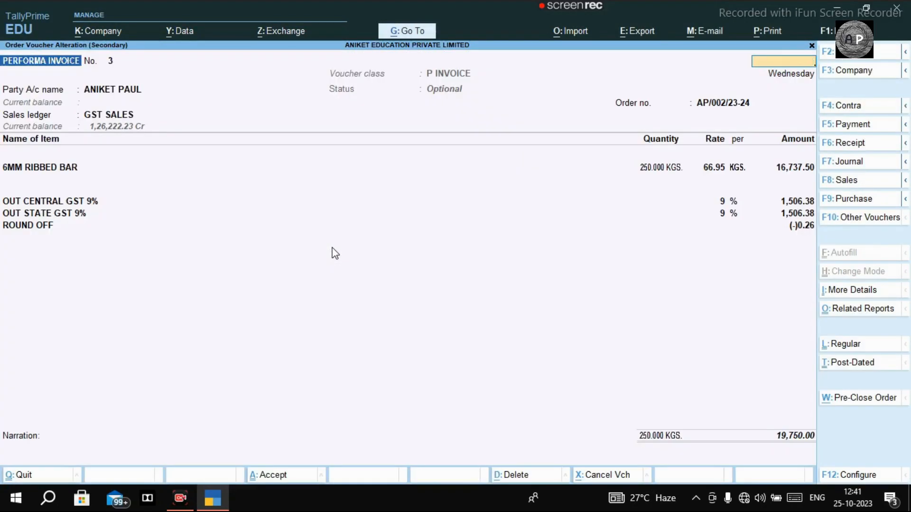
Start a new RECEIVED CHEQUE voucher numbered 002.
key(Escape)
key(Escape)
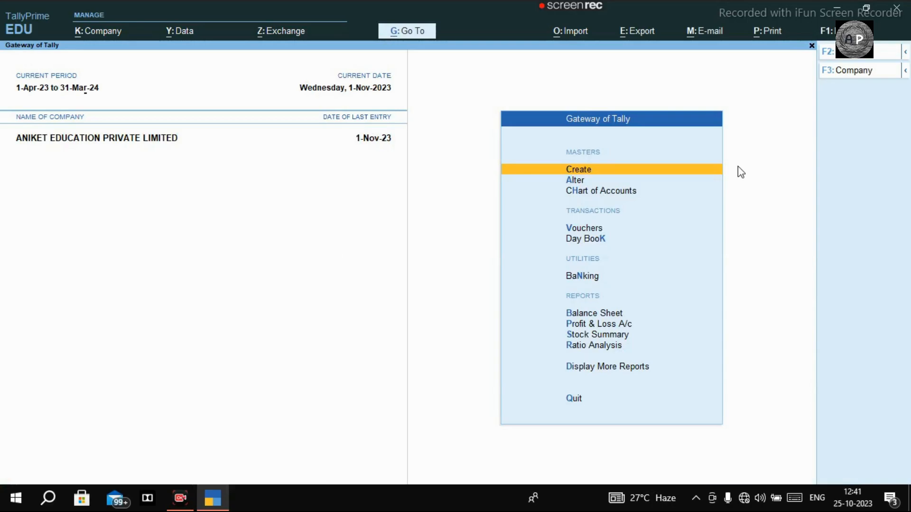
key(v)
click(851, 143)
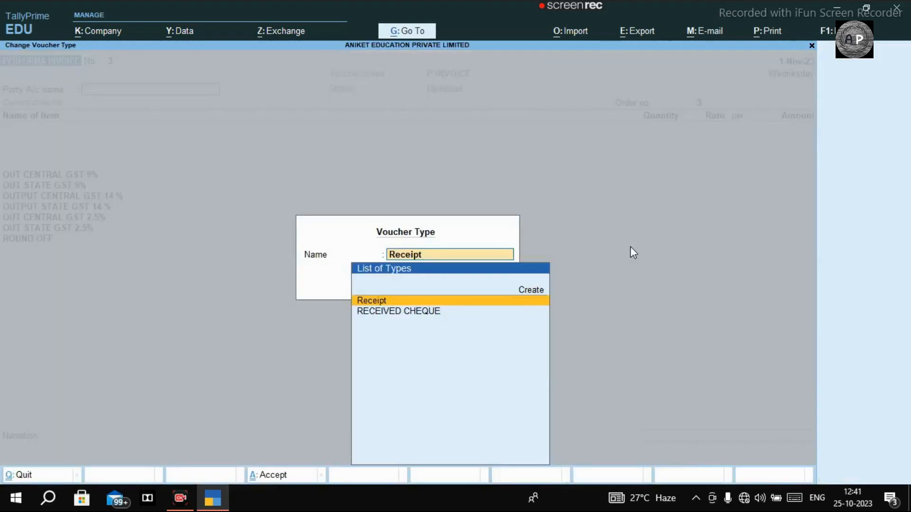
key(Down)
key(Return)
text(002)
key(Return)
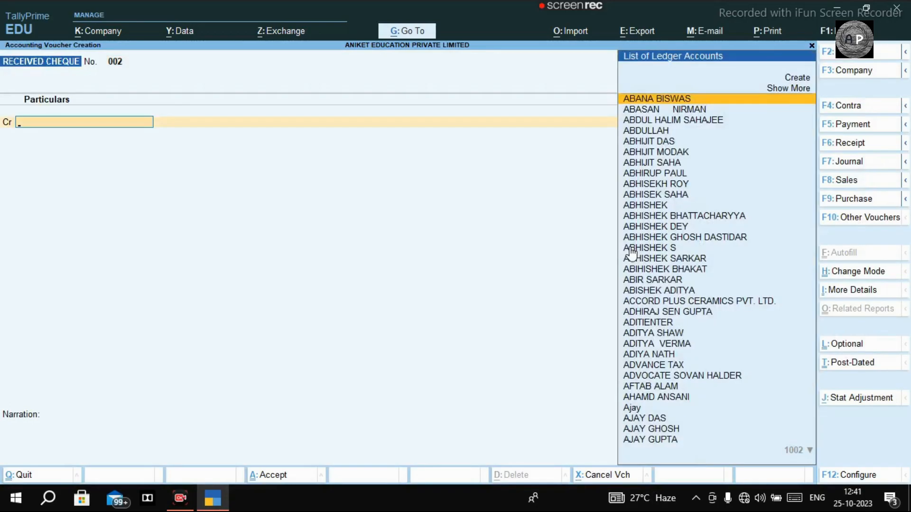
Credit the customer 10,000, debit Cash, and save the receipt.
text(ANIKET)
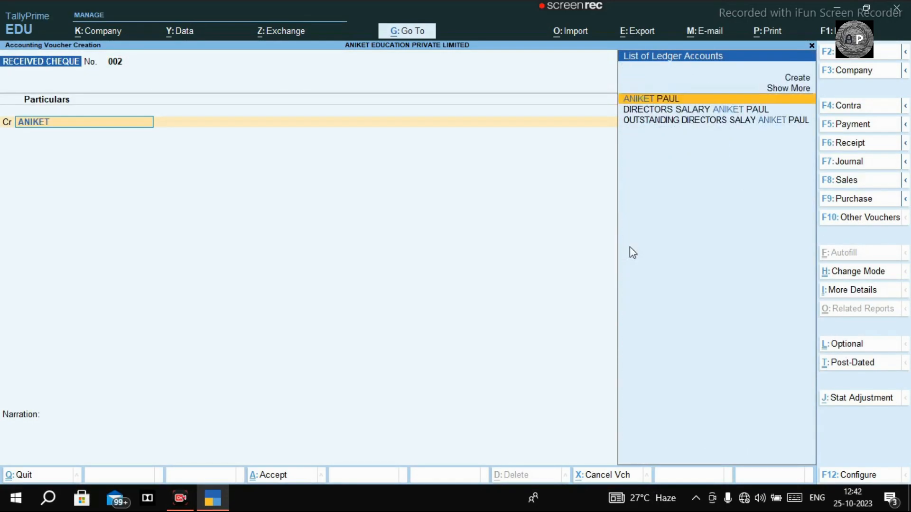
key(Return)
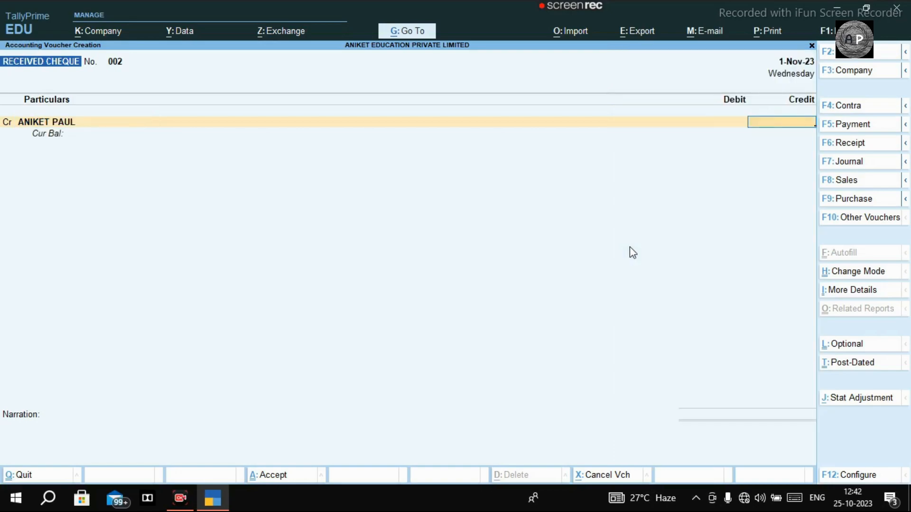
text(10000)
key(Return)
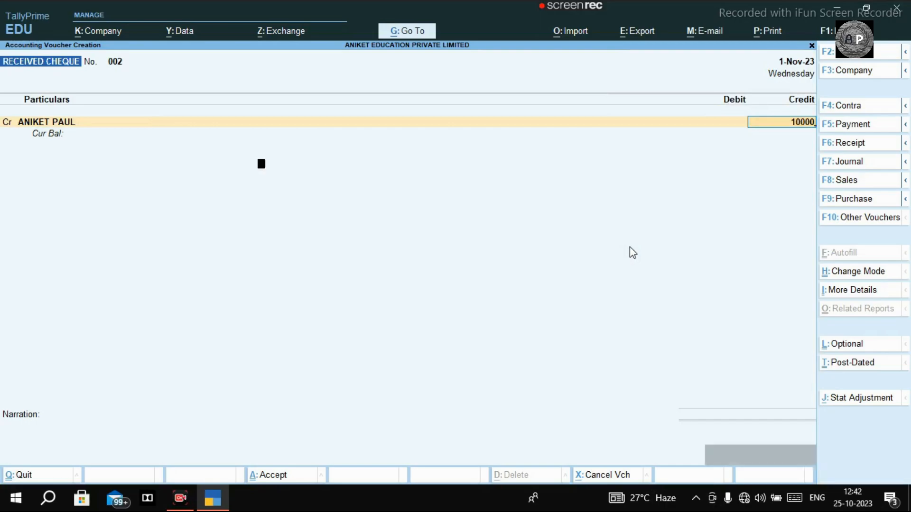
key(Return)
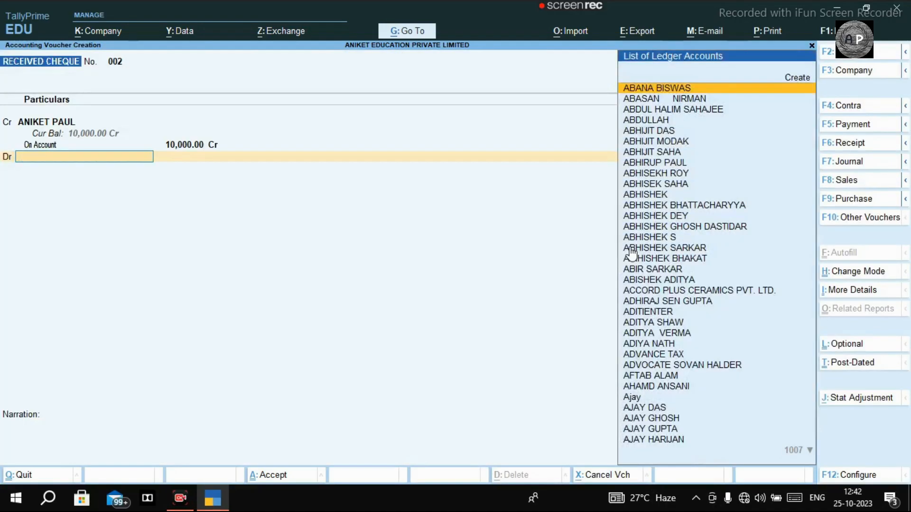
text(CASH)
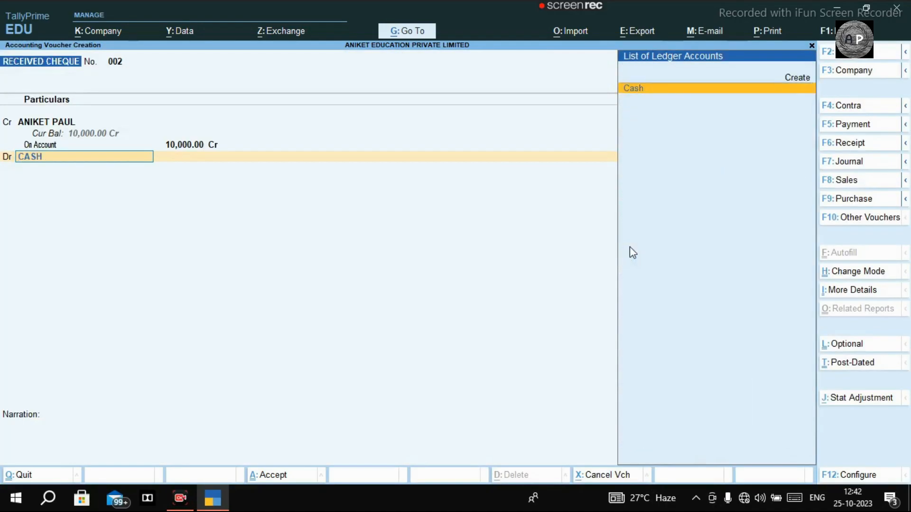
key(Return)
key(Return)
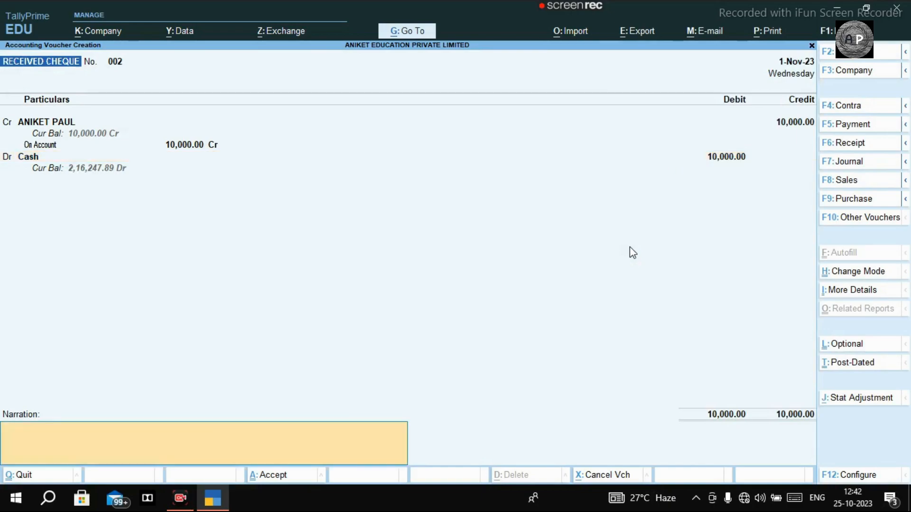
key(ctrl+a)
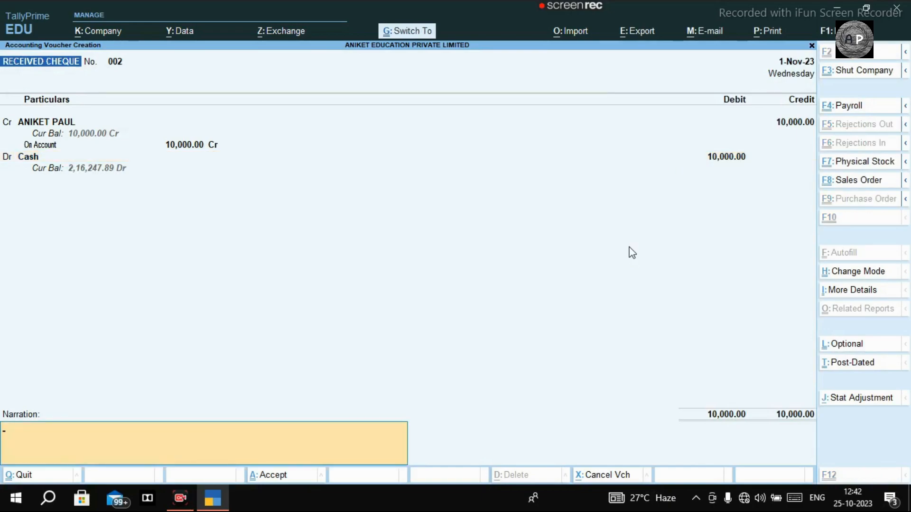
key(Escape)
key(Return)
key(Escape)
key(Escape)
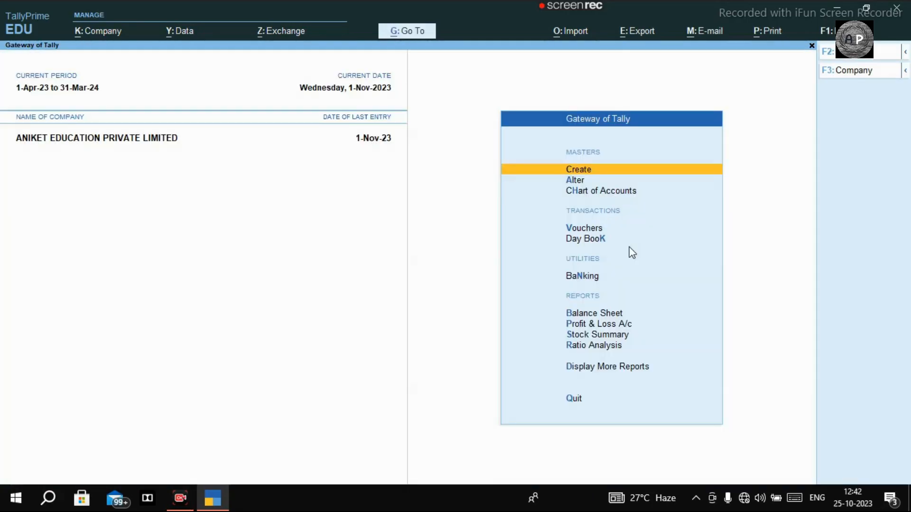
Open the customer's ledger to confirm the 10,000.00 cash receipt, then return to the Gateway.
text(dalANIKET)
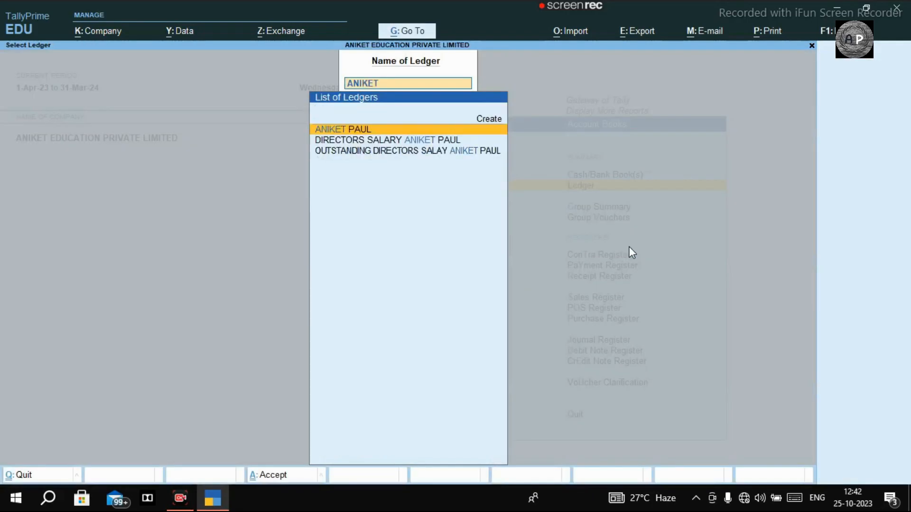
key(Return)
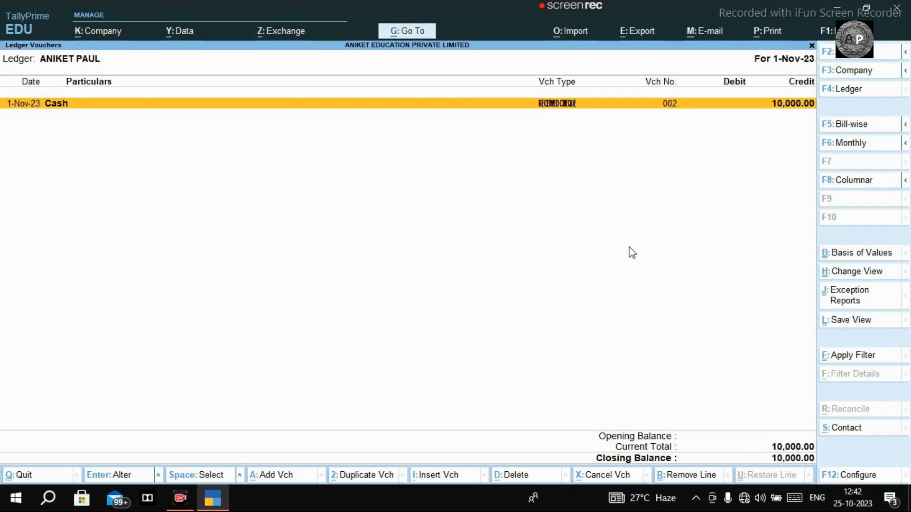
key(Escape)
key(Escape)
key(Escape)
key(Escape)
key(Escape)
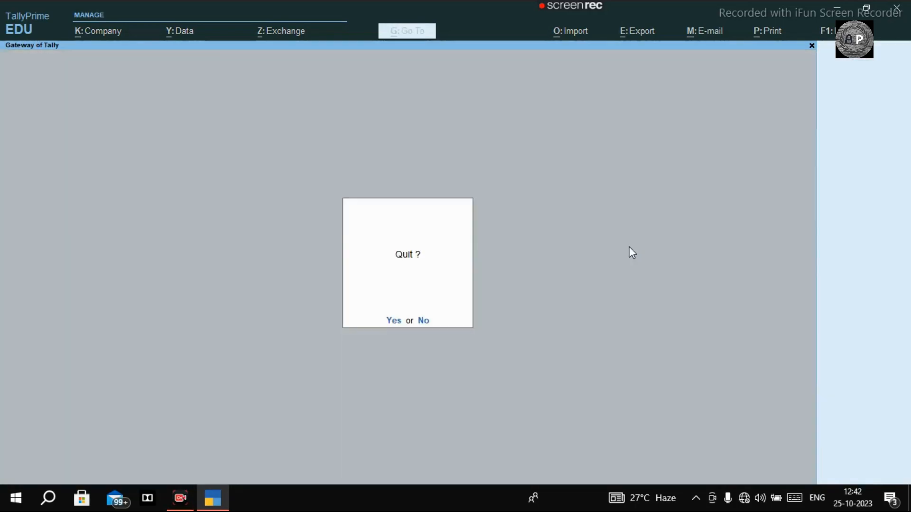
key(Escape)
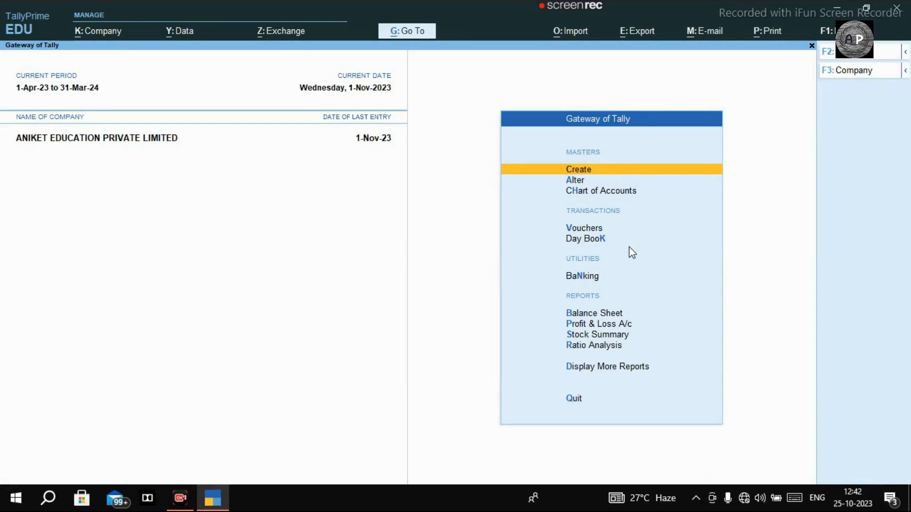
Open the customer's optional Performa Invoice No. 3 from the Day Book for alteration.
key(d)
key(d)
key(Down)
key(Down)
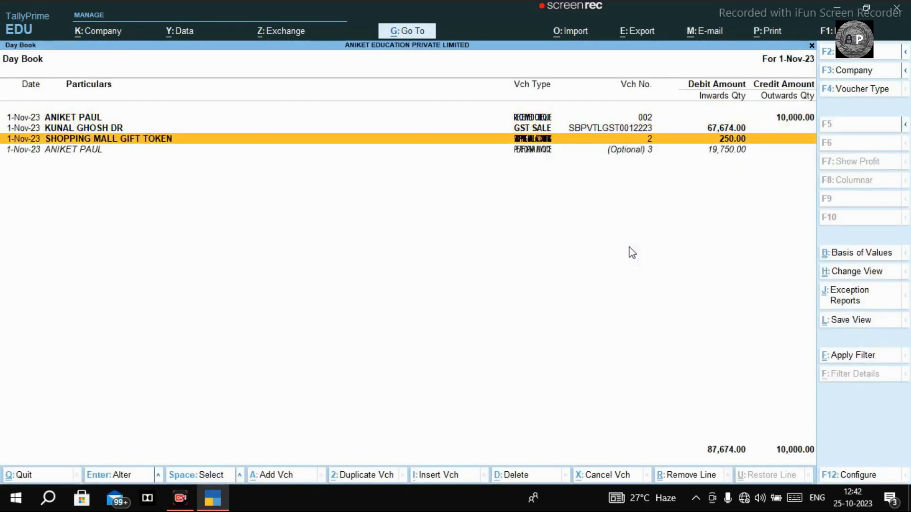
key(Down)
key(Return)
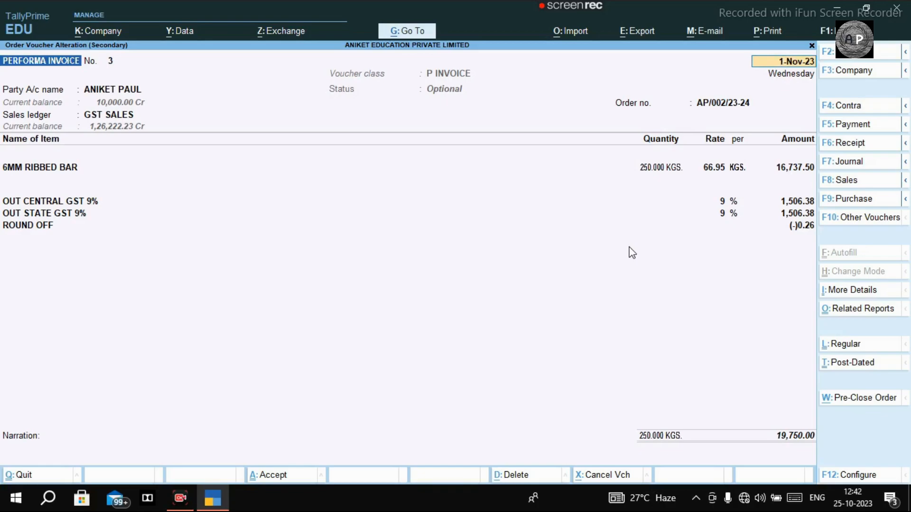
Make the proforma invoice a regular, non-optional voucher and save it.
key(ctrl+l)
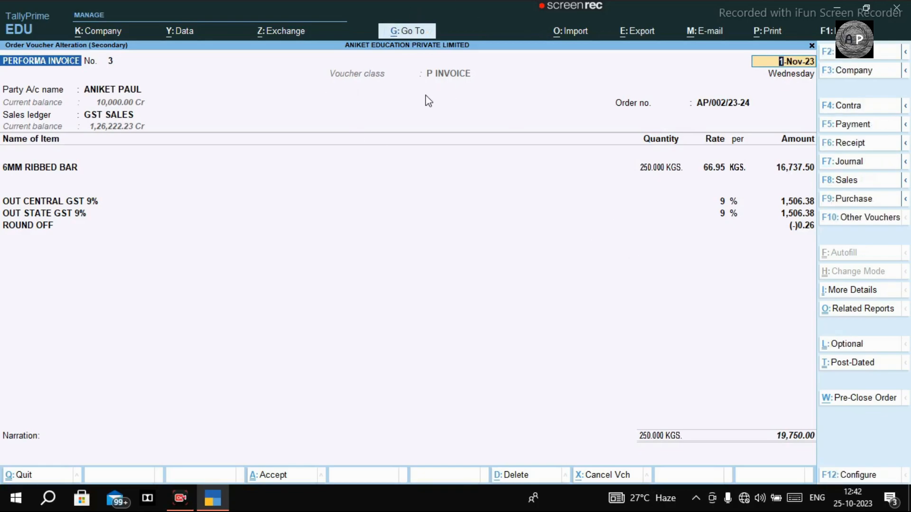
key(ctrl+l)
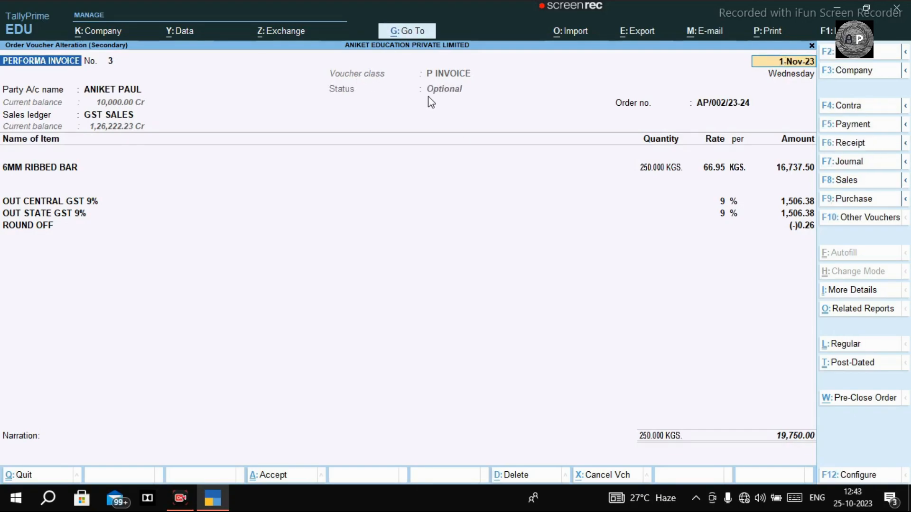
key(ctrl)
key(ctrl+l)
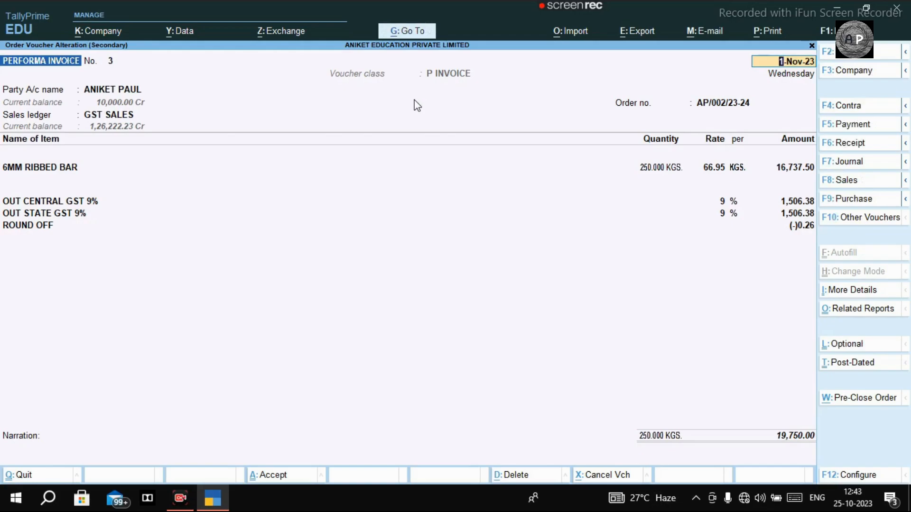
key(ctrl)
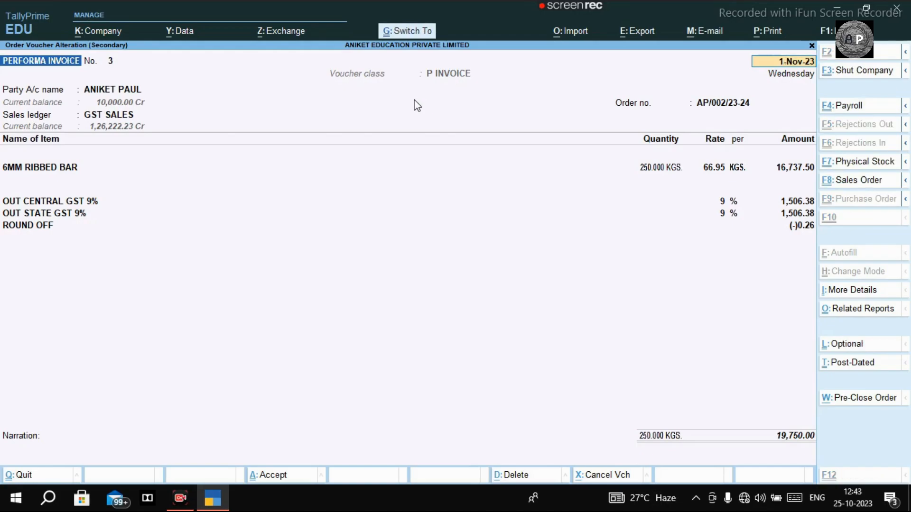
key(ctrl+a)
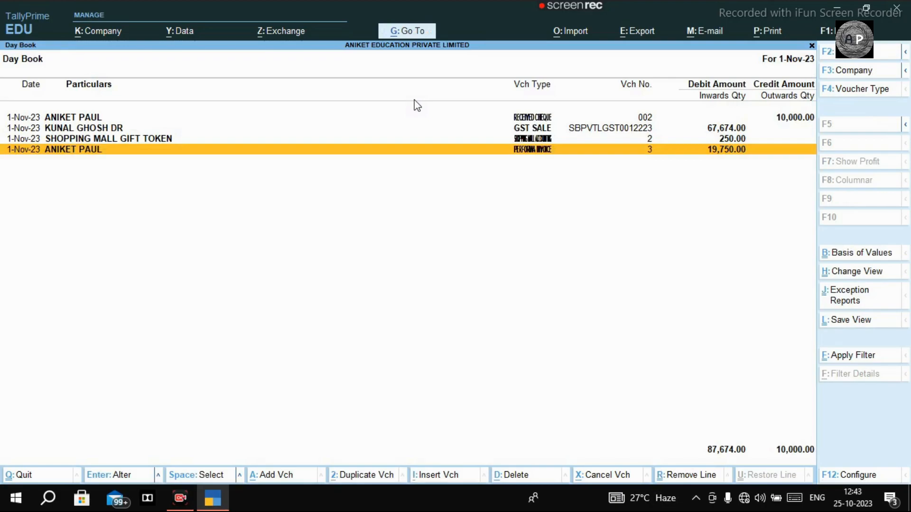
key(Escape)
Reopen the customer's ledger vouchers report briefly, then back out to the main menu.
text(dalANIKET)
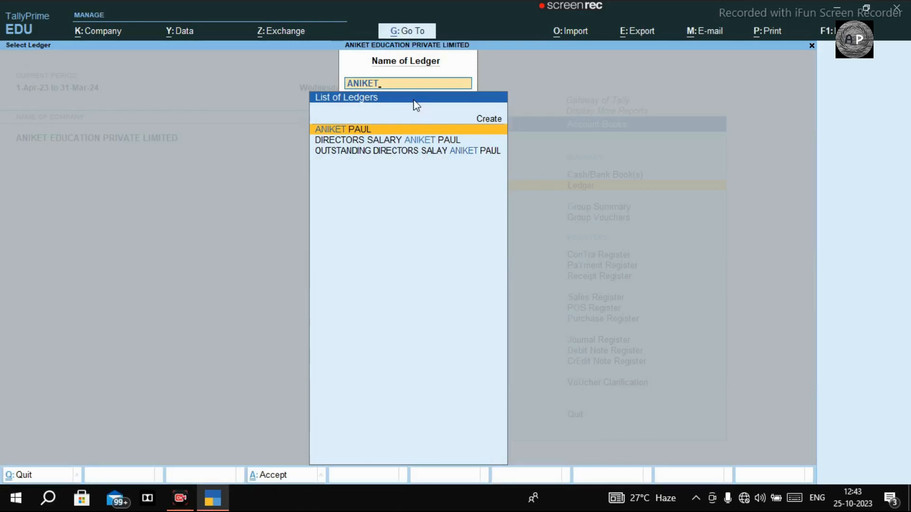
key(Return)
key(Escape)
key(Escape)
key(Escape)
key(Escape)
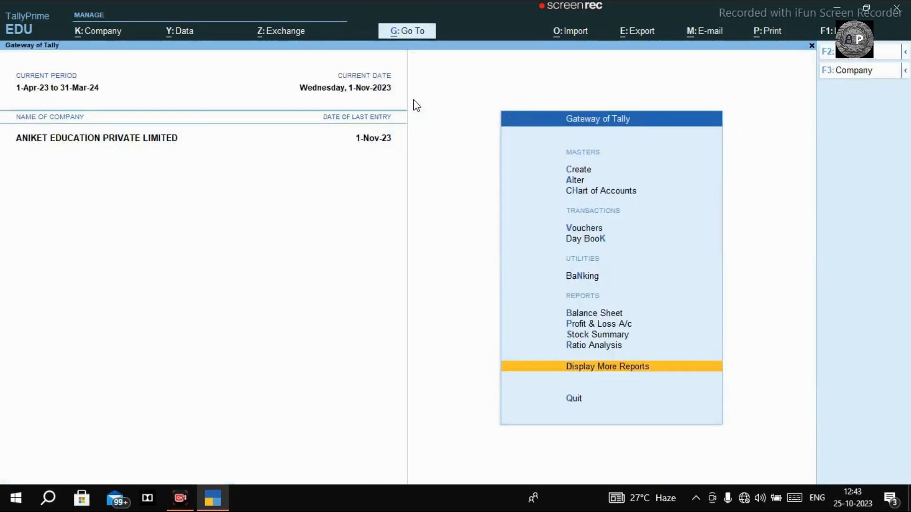
key(Escape)
key(Escape)
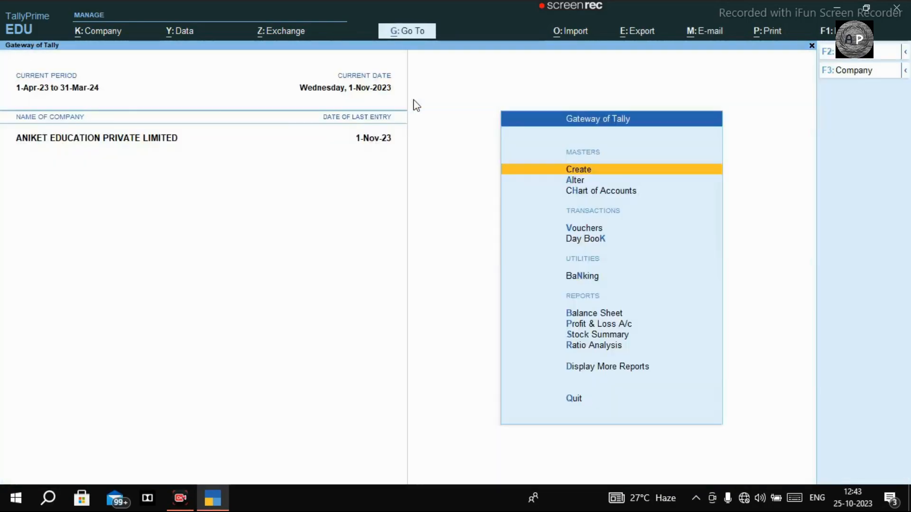
Start a new Sales voucher using the GST voucher class.
key(v)
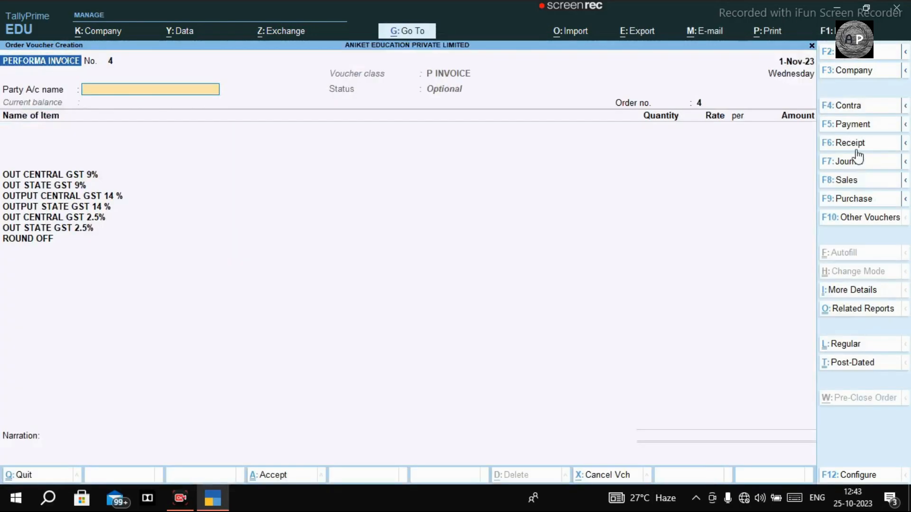
click(851, 182)
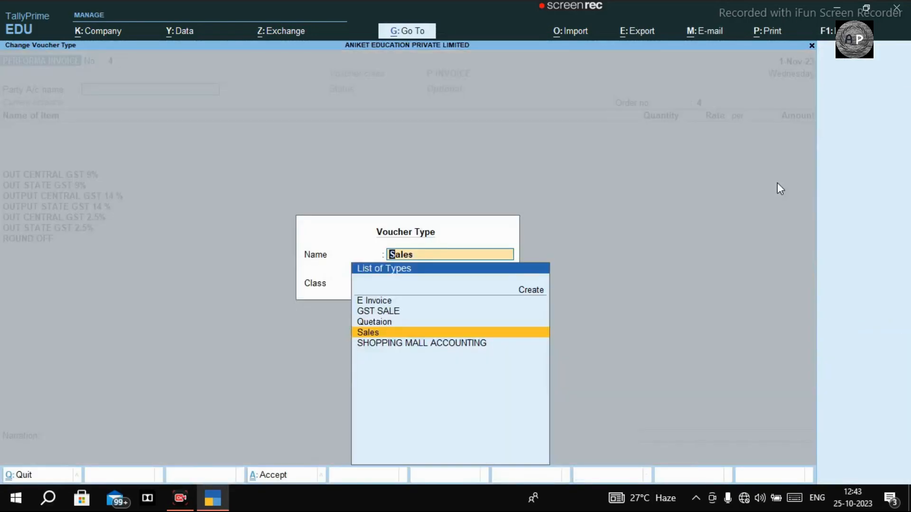
key(Return)
key(Down)
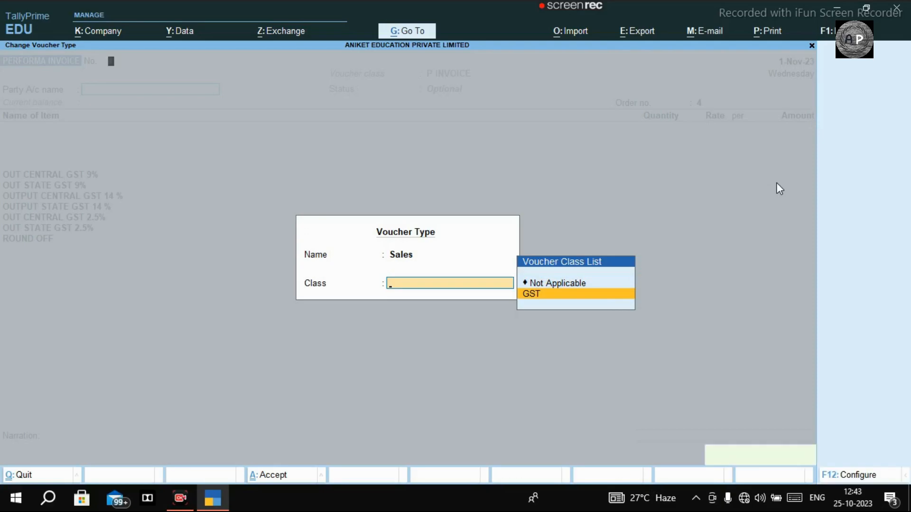
key(Return)
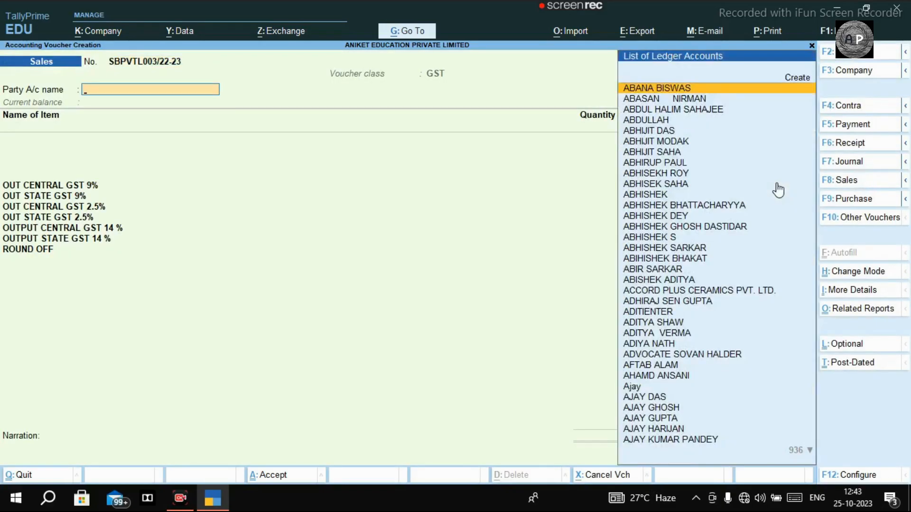
Bill the customer with Delivery Note not applicable, linking order AP/002/23-24 (250 KGS 6MM RIBBED BAR).
text(ANIKET)
key(Return)
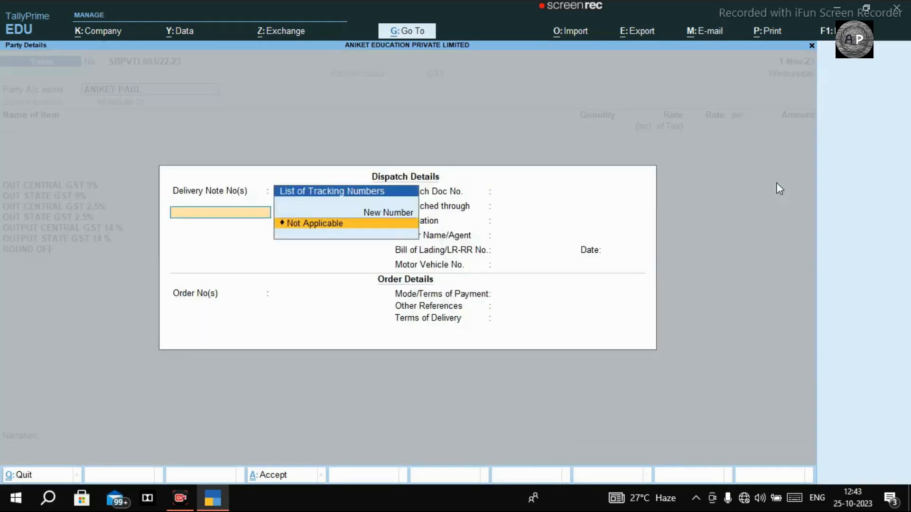
key(Return)
key(Return)
key(Return)
key(Return)
key(Return)
key(Return)
key(Return)
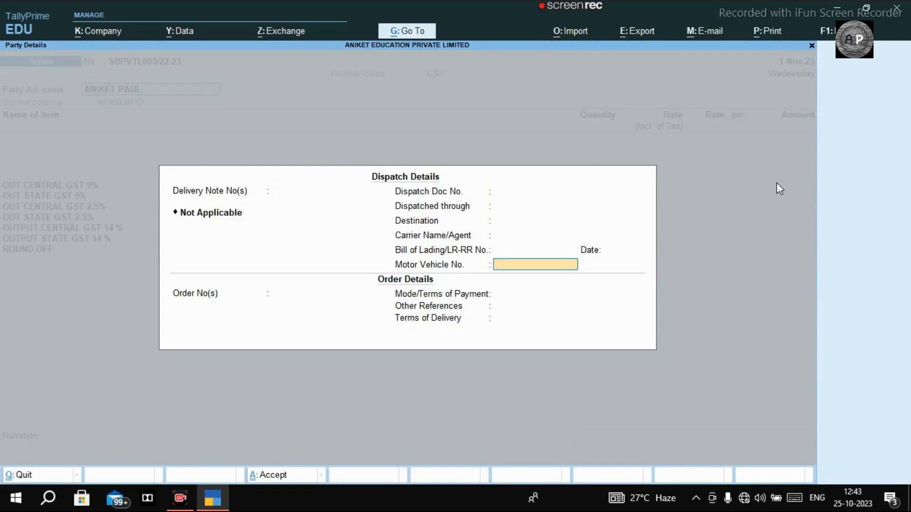
key(Return)
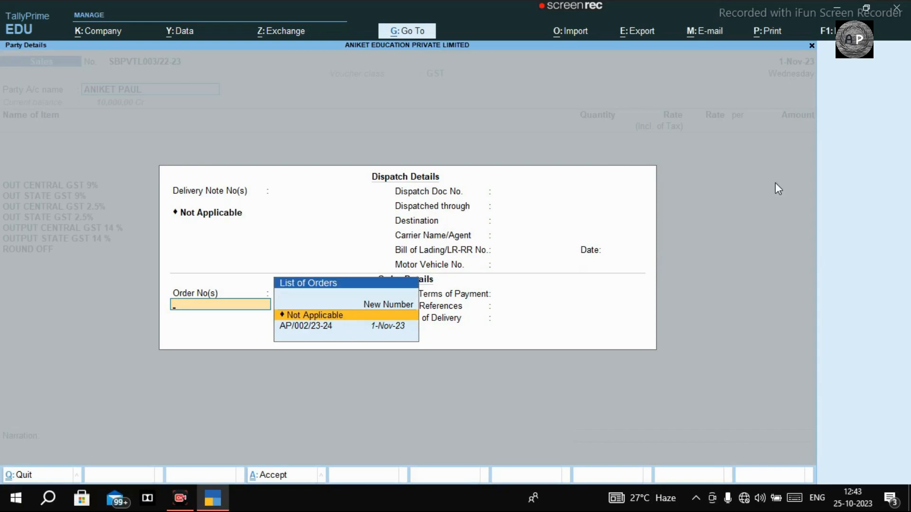
key(Down)
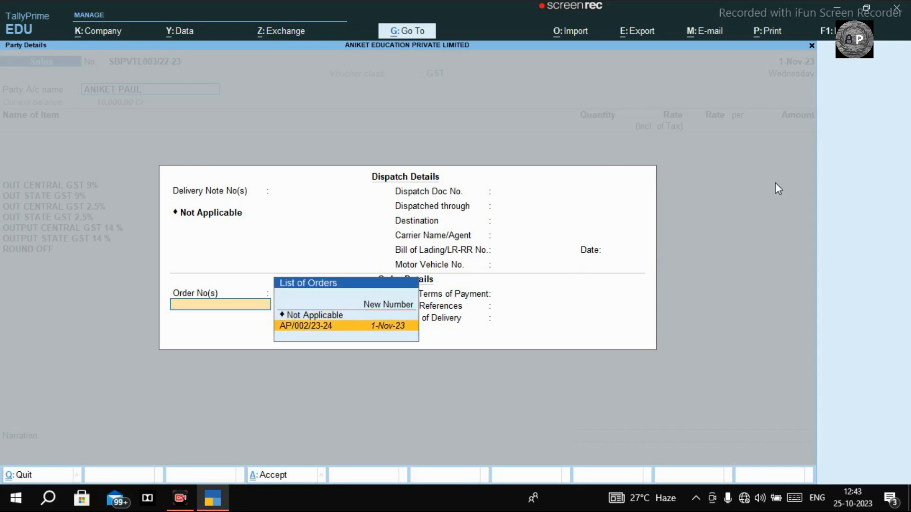
key(Return)
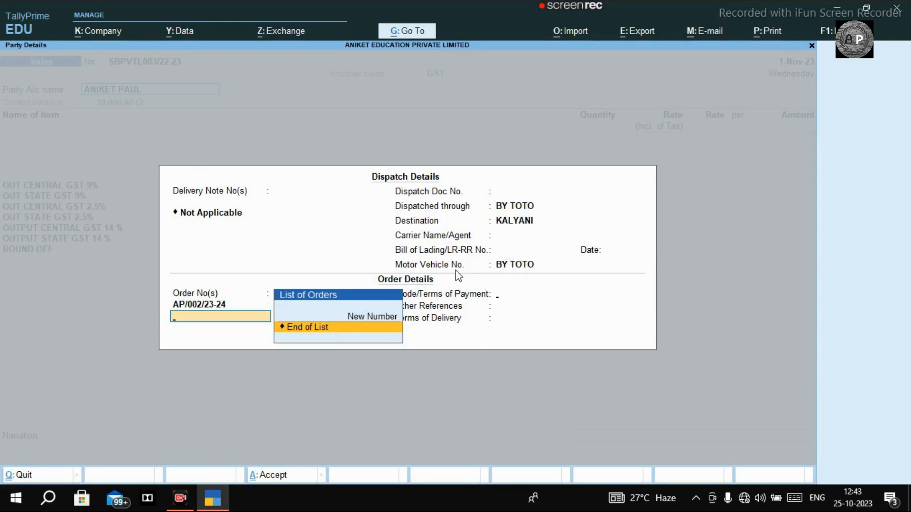
key(Return)
key(Return)
key(Return)
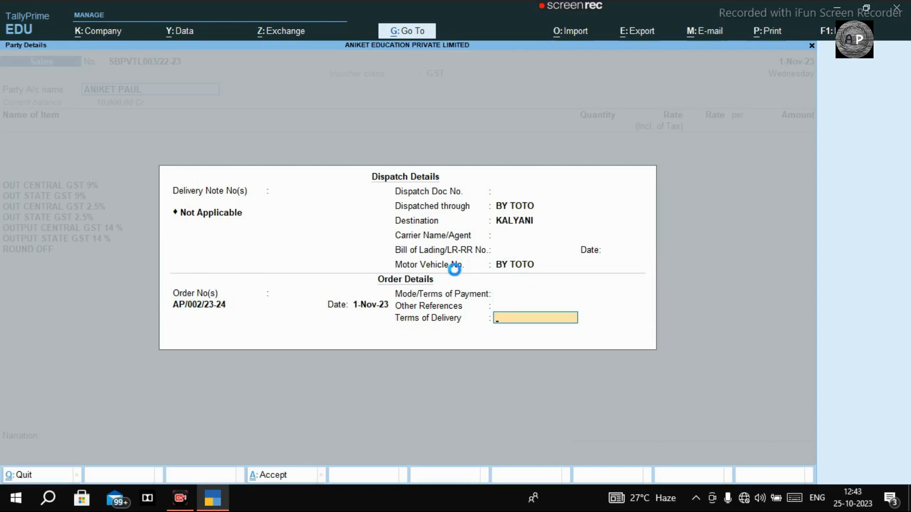
key(Return)
key(Return)
key(Return)
key(Return)
key(Return)
key(Return)
key(Return)
key(Return)
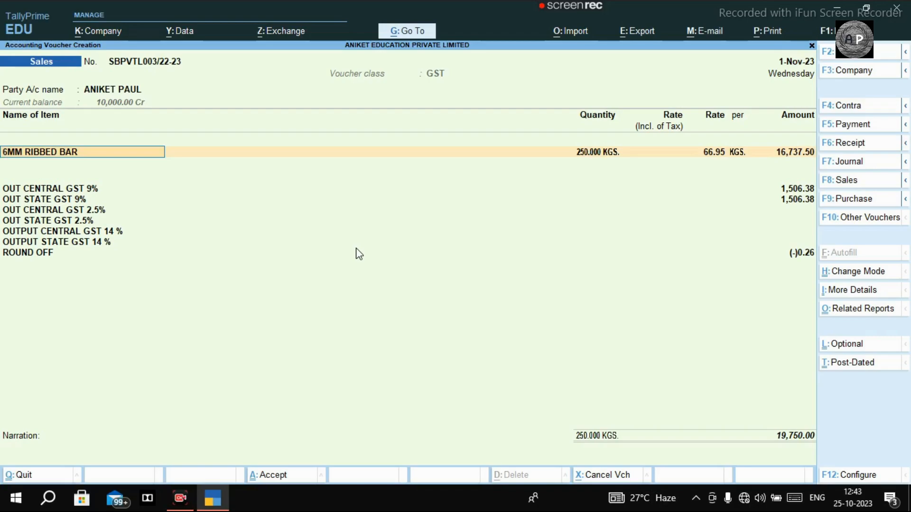
Save the 19,750.00 Sales invoice without printing it.
key(ctrl)
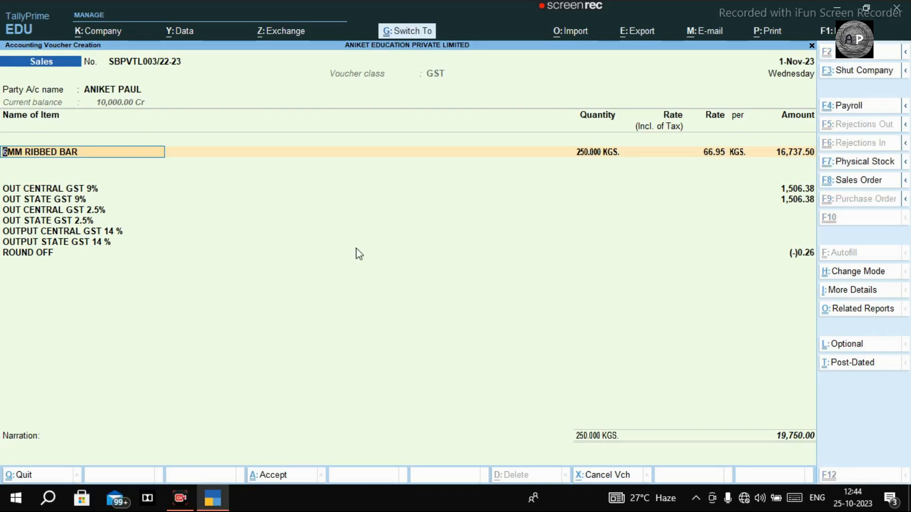
key(ctrl+a)
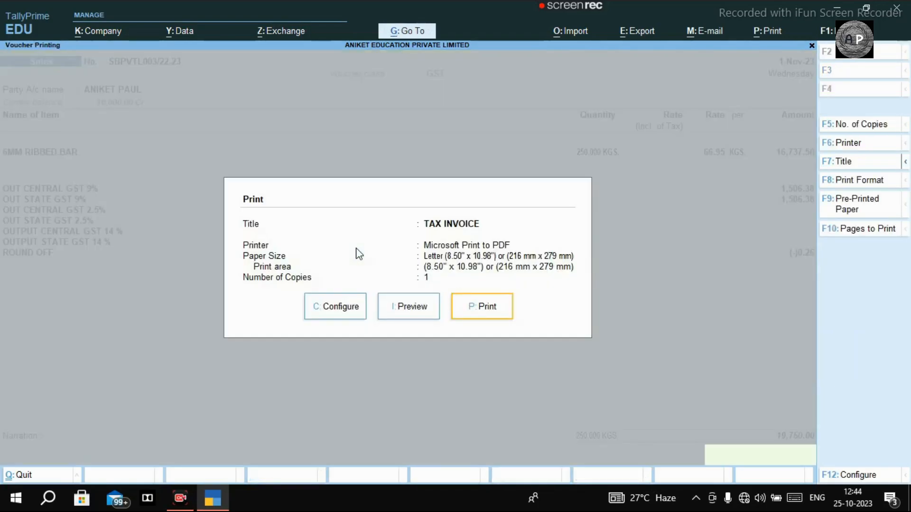
key(Escape)
Open the Account Books ledger selection and filter it to the customer's ledger.
key(Escape)
key(Escape)
key(Escape)
key(d)
key(a)
key(Escape)
key(Escape)
key(Escape)
key(Escape)
text(alNAI)
key(BackSpace)
key(BackSpace)
key(BackSpace)
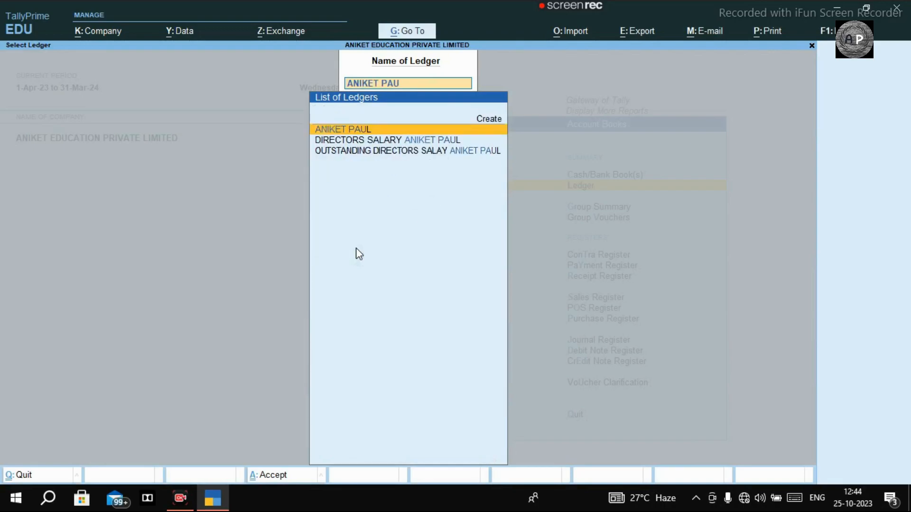
Review the customer's ledger: 10,000.00 cash receipt, 19,750.00 GST sale, 9,750.00 closing balance.
key(Return)
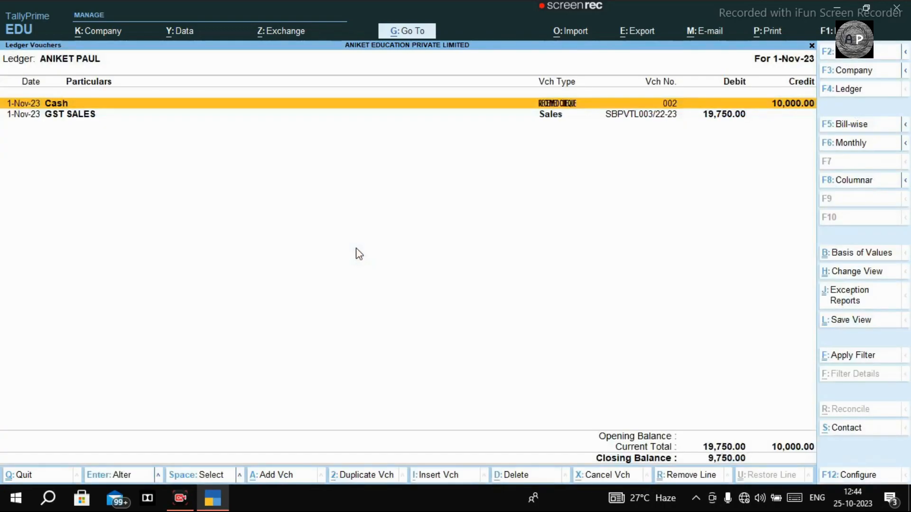
key(Down)
key(Up)
key(Down)
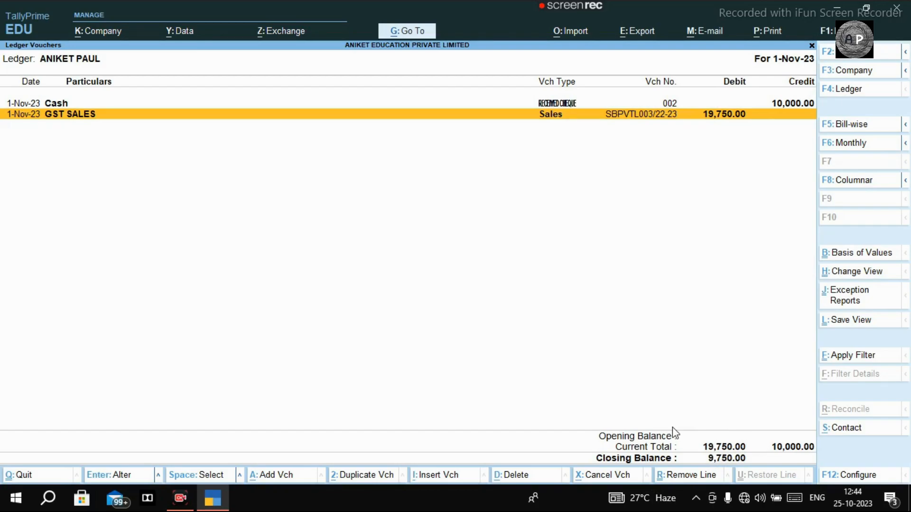
key(Escape)
key(Escape)
key(Escape)
key(Escape)
key(Escape)
key(Escape)
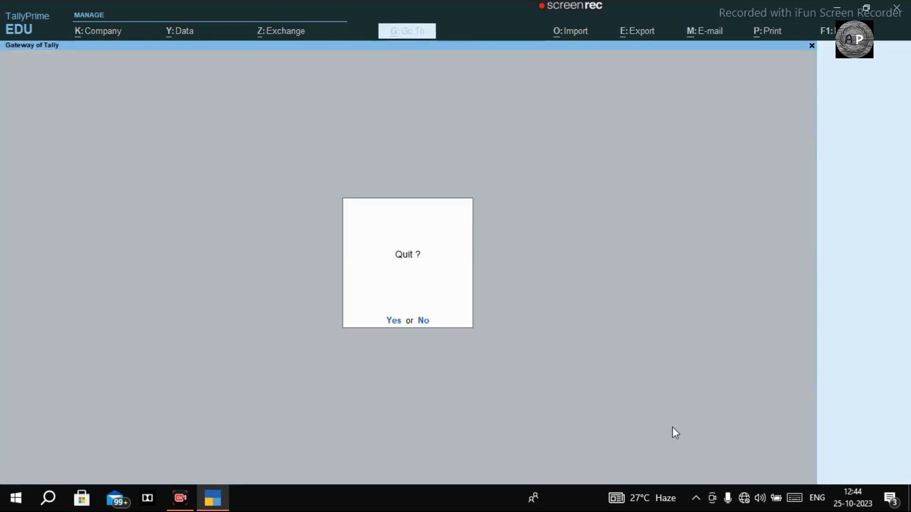